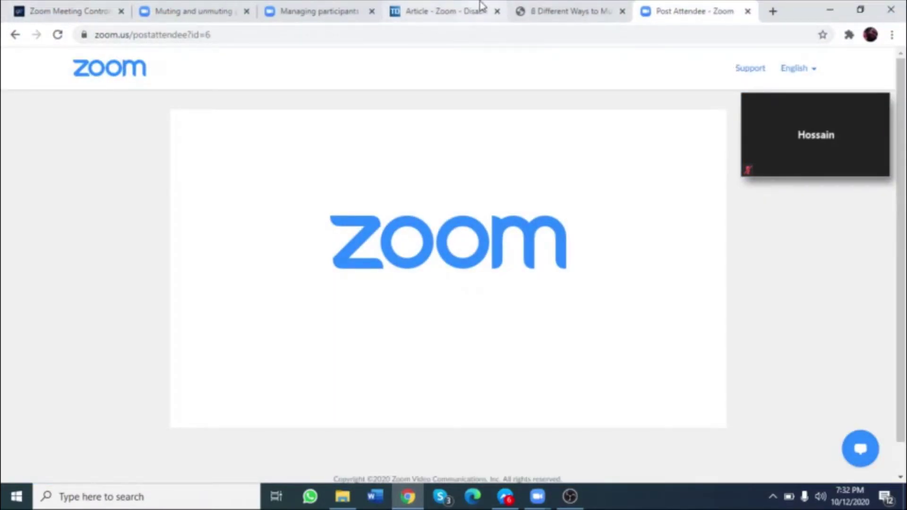
- Return to the meeting's management page and move the floating video window clear of the page content
{"action": "left_click", "coordinate": [14, 37]}
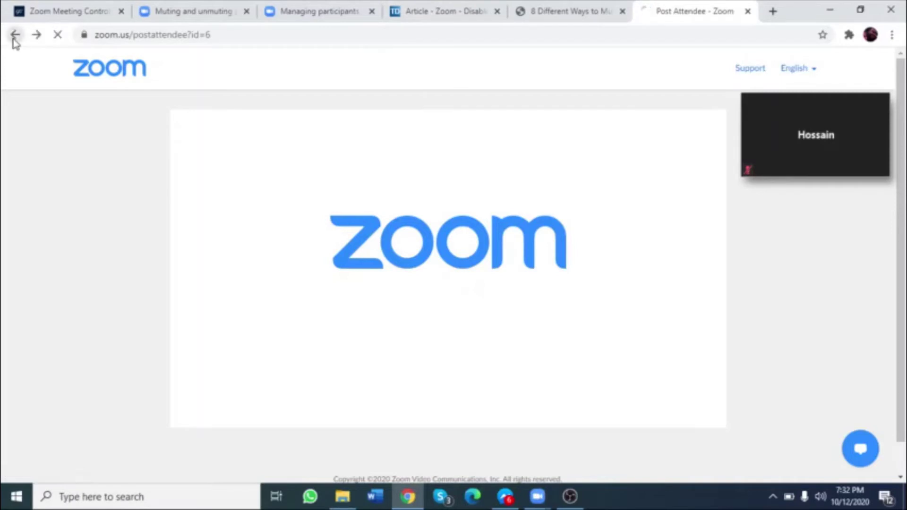
{"action": "mouse_move", "coordinate": [806, 115]}
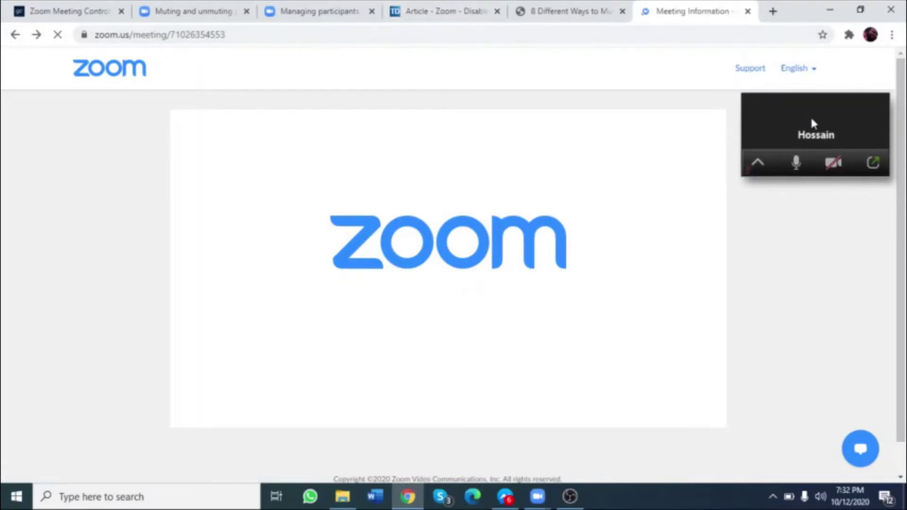
{"action": "left_click_drag", "start_coordinate": [810, 115], "coordinate": [873, 7]}
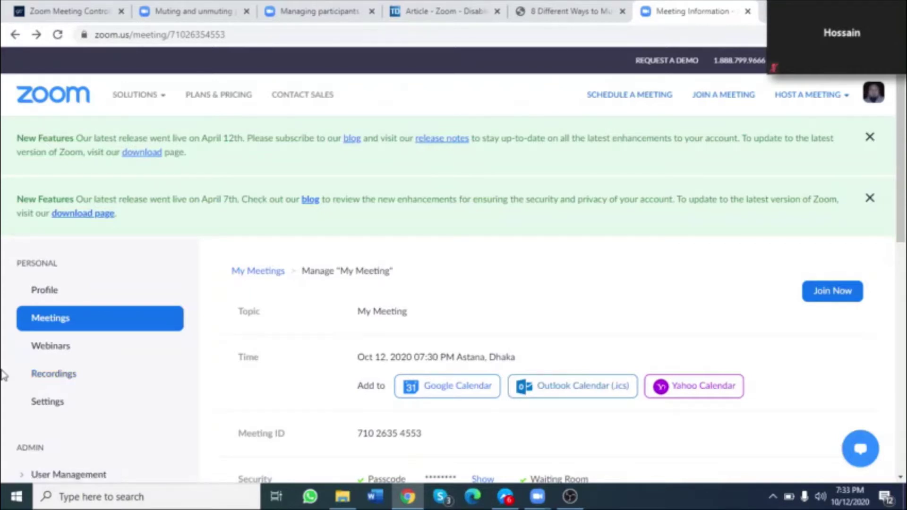
- Open the personal account settings from the meeting's management page
{"action": "scroll", "coordinate": [19, 373], "scroll_direction": "down", "scroll_amount": 1}
{"action": "left_click", "coordinate": [42, 371]}
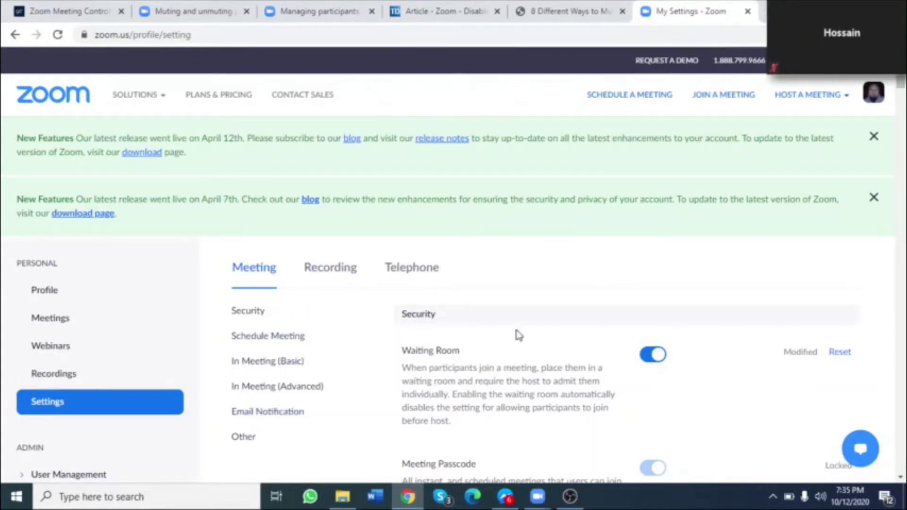
- Switch the Waiting Room security setting off and back on
{"action": "scroll", "coordinate": [573, 348], "scroll_direction": "down", "scroll_amount": 2}
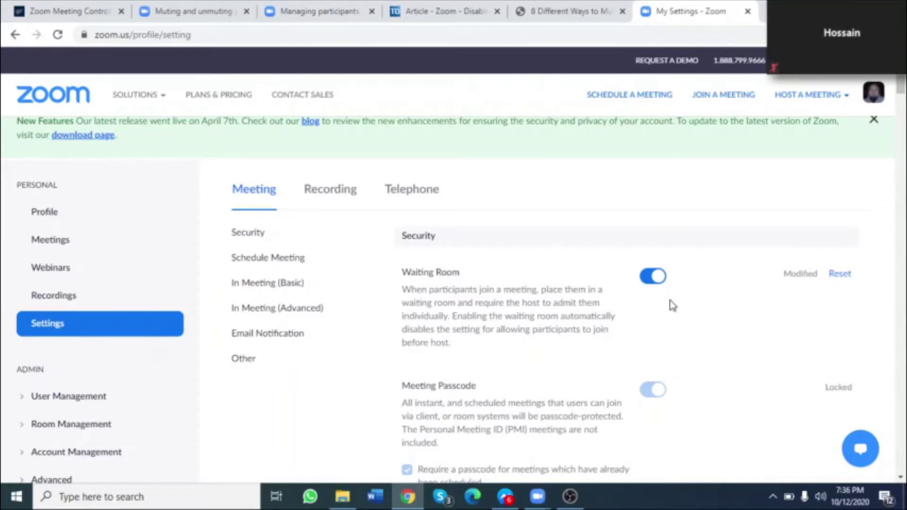
{"action": "left_click", "coordinate": [657, 284]}
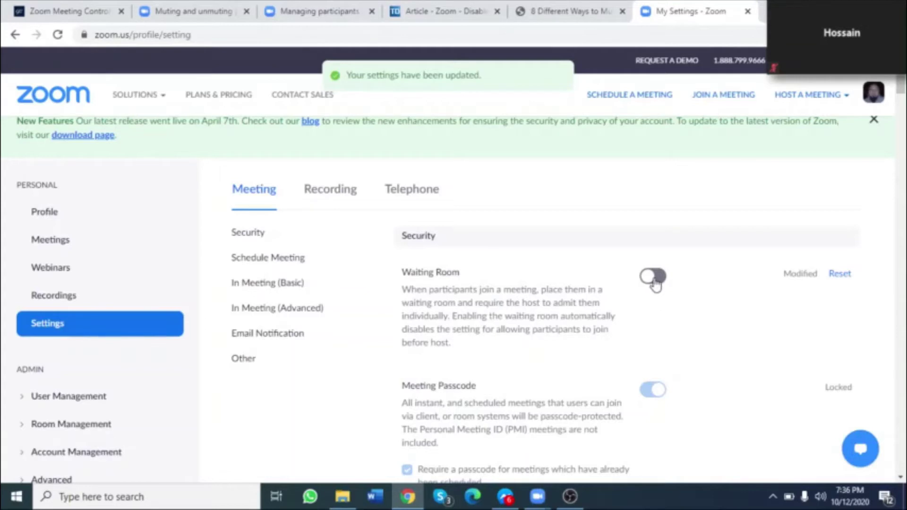
{"action": "left_click", "coordinate": [656, 282]}
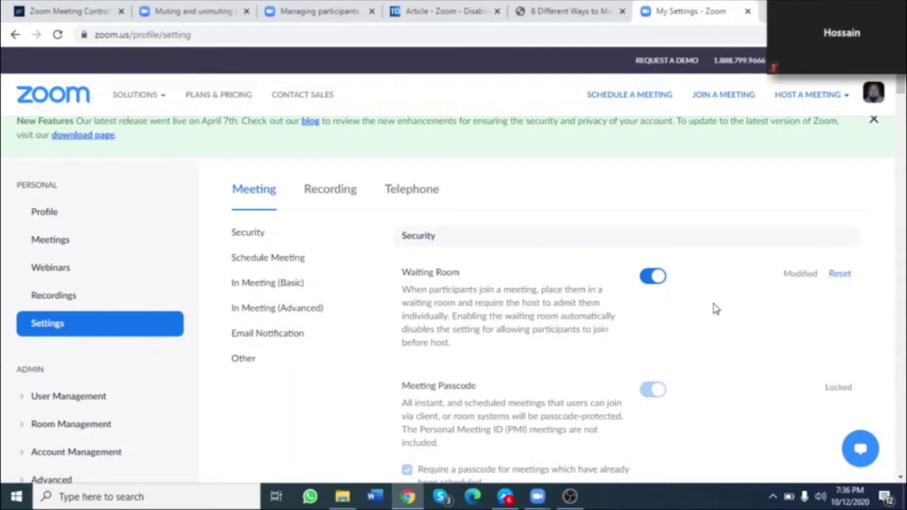
- Review the Security settings for meeting passcodes, the one-click invite link, web client authentication and entry by region or country
{"action": "scroll", "coordinate": [716, 308], "scroll_direction": "down", "scroll_amount": 3}
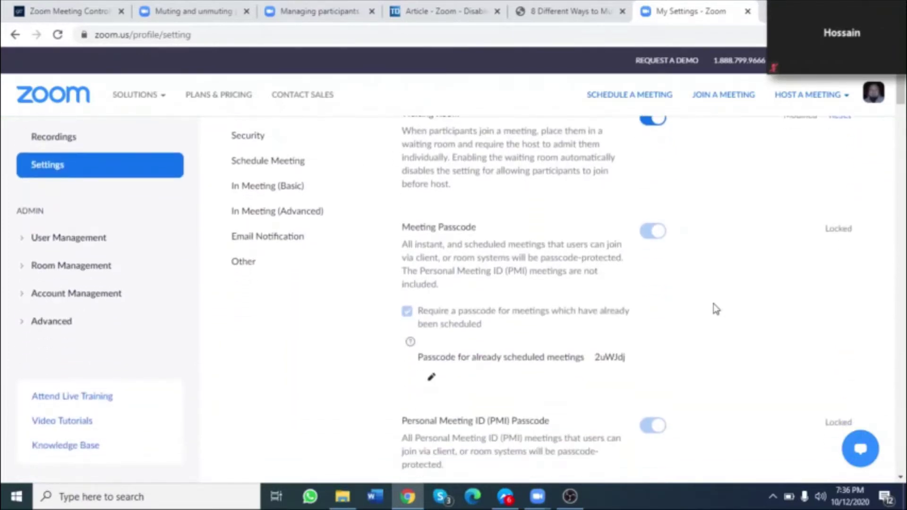
{"action": "scroll", "coordinate": [715, 308], "scroll_direction": "down", "scroll_amount": 1}
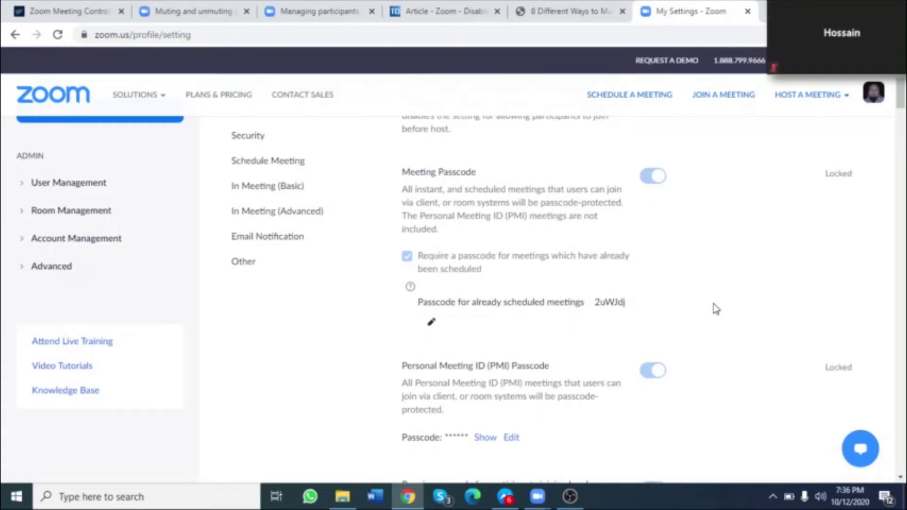
{"action": "scroll", "coordinate": [714, 306], "scroll_direction": "down", "scroll_amount": 3}
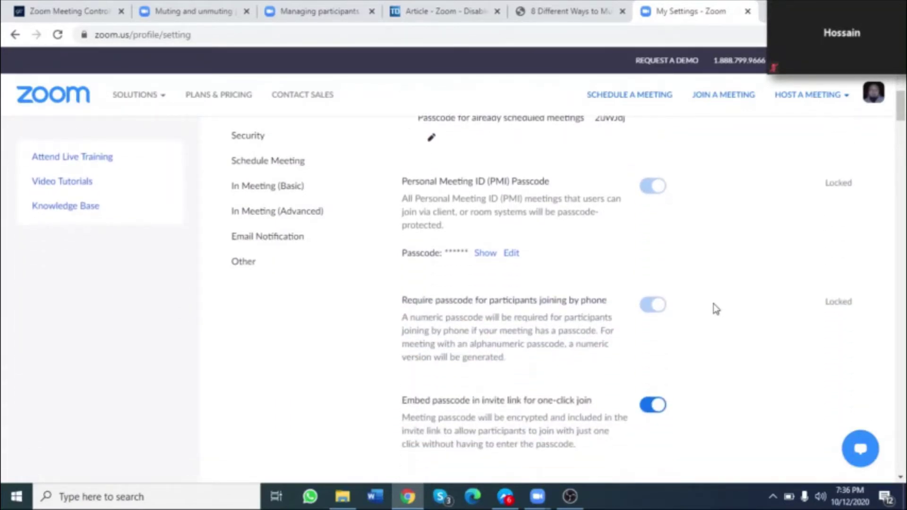
{"action": "scroll", "coordinate": [716, 308], "scroll_direction": "down", "scroll_amount": 1}
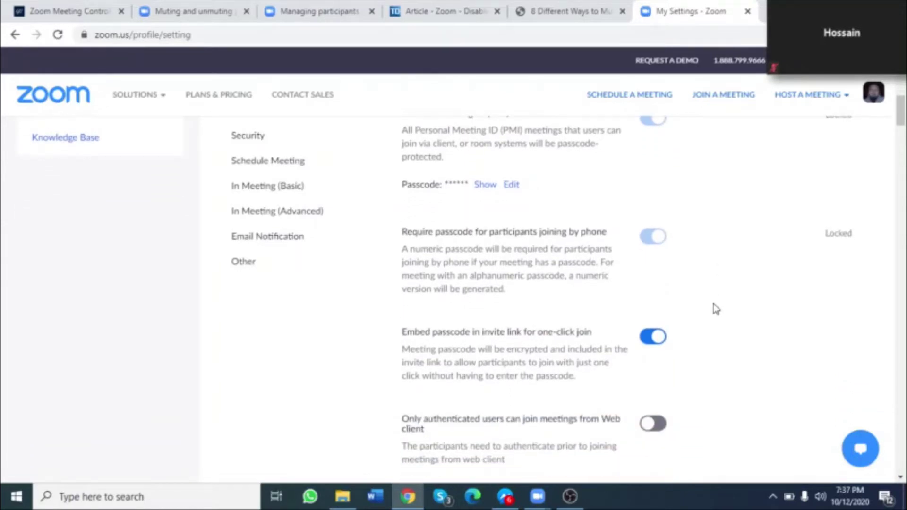
{"action": "scroll", "coordinate": [716, 308], "scroll_direction": "down", "scroll_amount": 2}
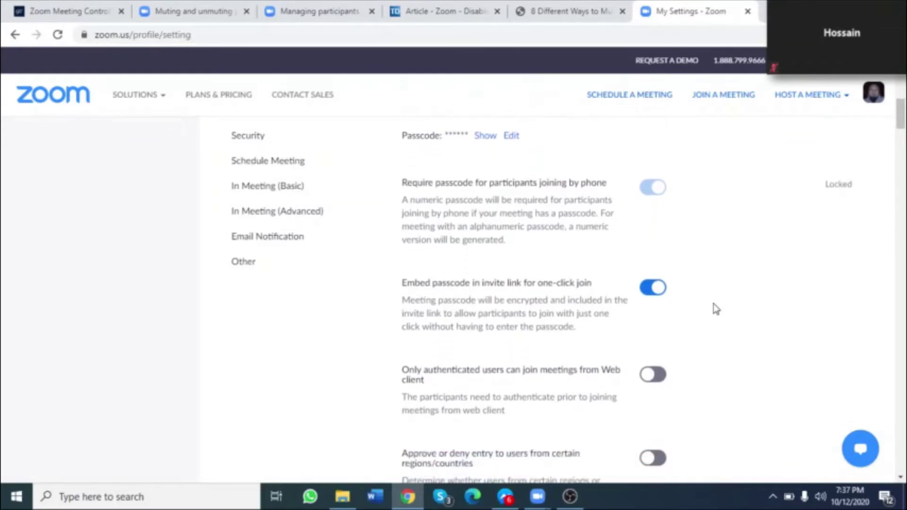
{"action": "scroll", "coordinate": [716, 308], "scroll_direction": "down", "scroll_amount": 1}
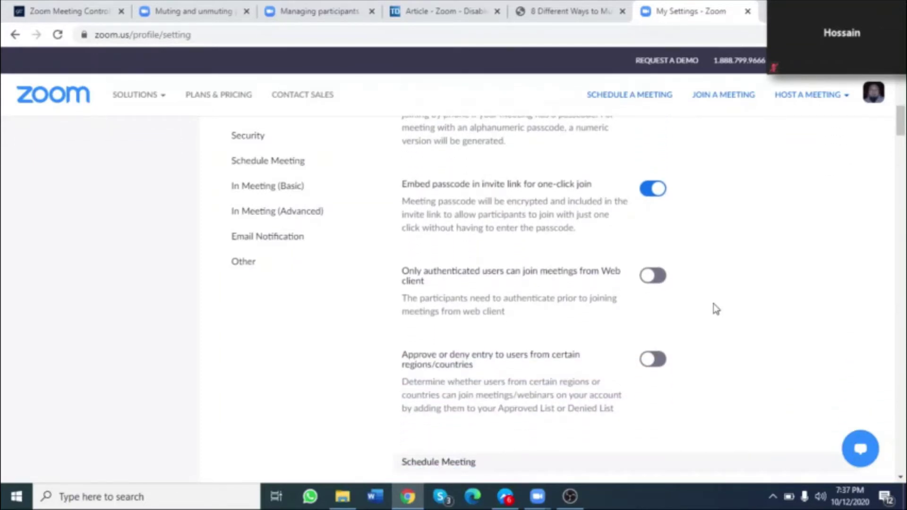
{"action": "scroll", "coordinate": [716, 309], "scroll_direction": "down", "scroll_amount": 1}
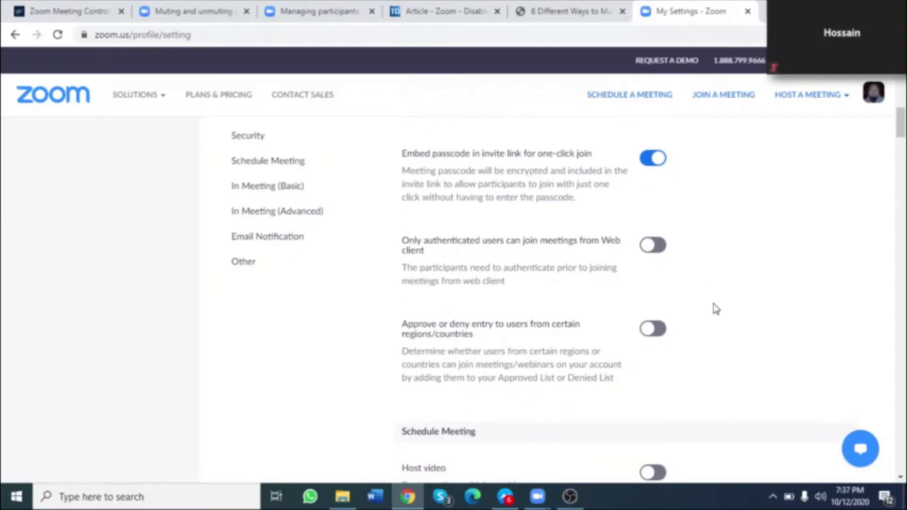
{"action": "scroll", "coordinate": [714, 307], "scroll_direction": "down", "scroll_amount": 2}
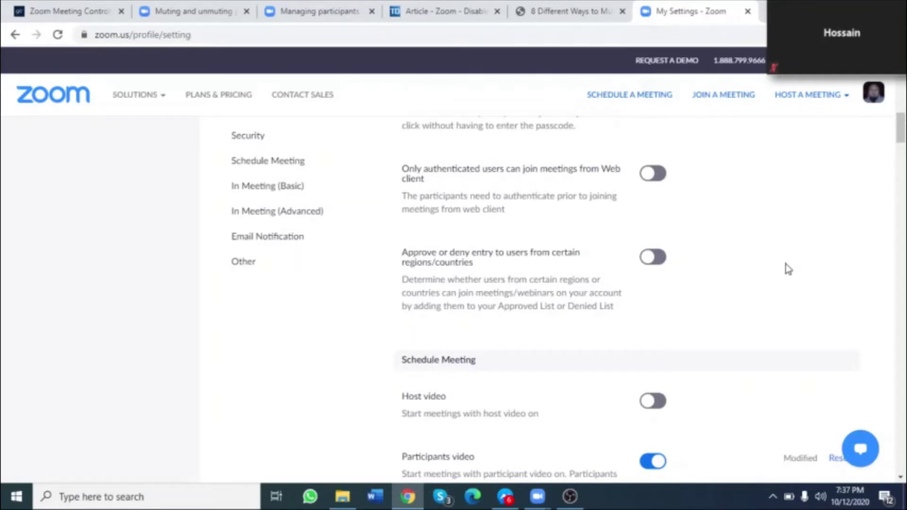
{"action": "scroll", "coordinate": [785, 264], "scroll_direction": "down", "scroll_amount": 1}
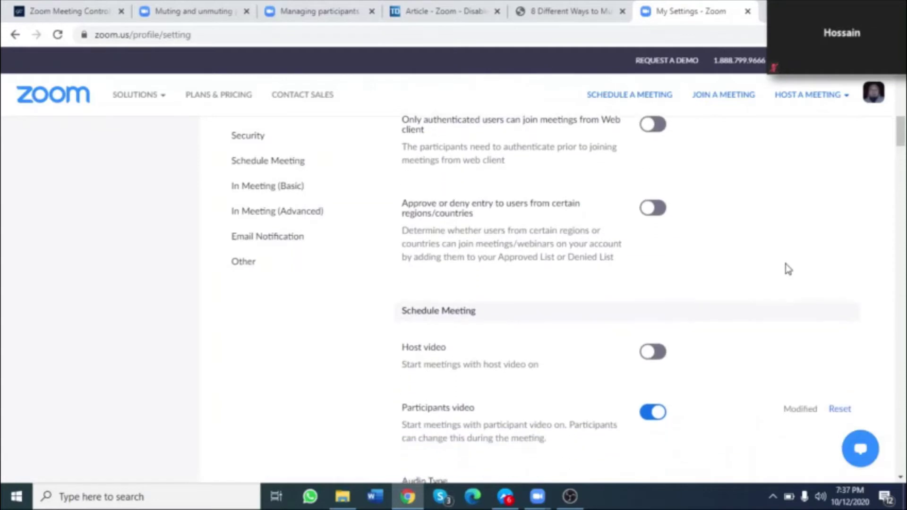
{"action": "scroll", "coordinate": [787, 269], "scroll_direction": "down", "scroll_amount": 1}
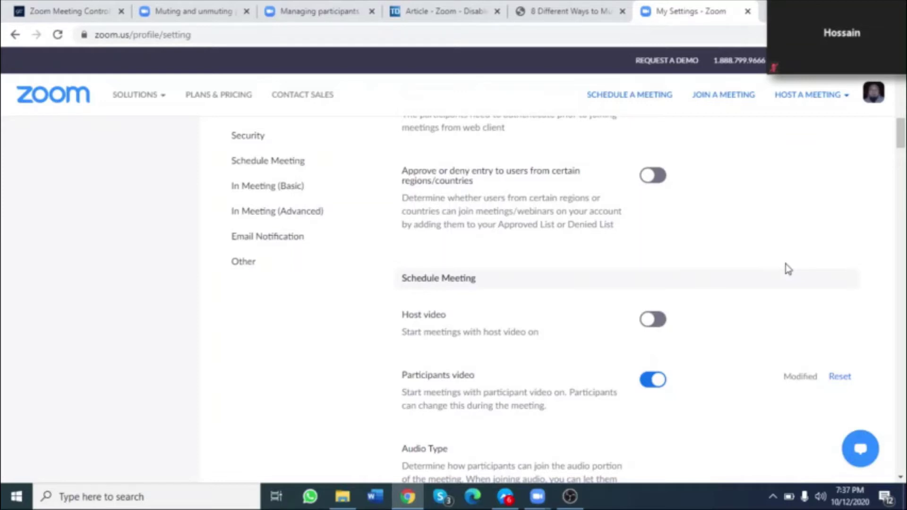
{"action": "scroll", "coordinate": [785, 265], "scroll_direction": "down", "scroll_amount": 1}
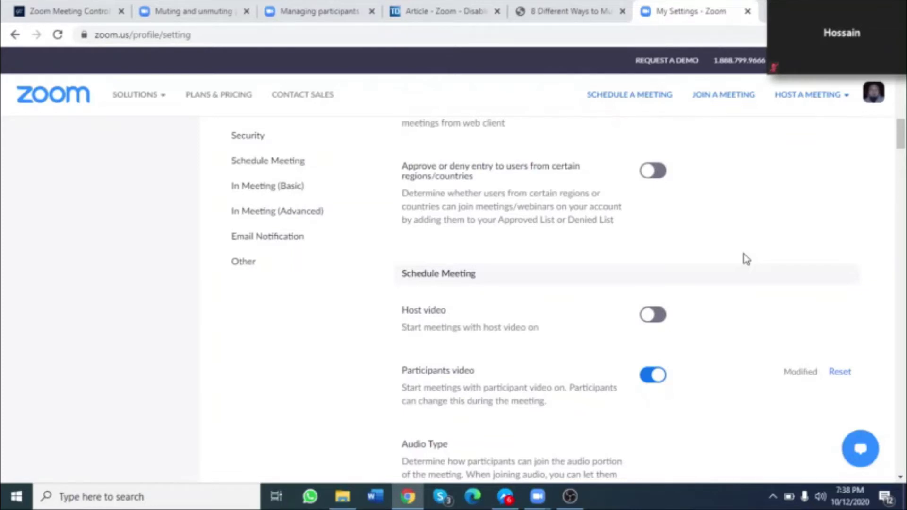
- Switch the Host video setting for scheduled meetings on and back off
{"action": "scroll", "coordinate": [745, 259], "scroll_direction": "down", "scroll_amount": 2}
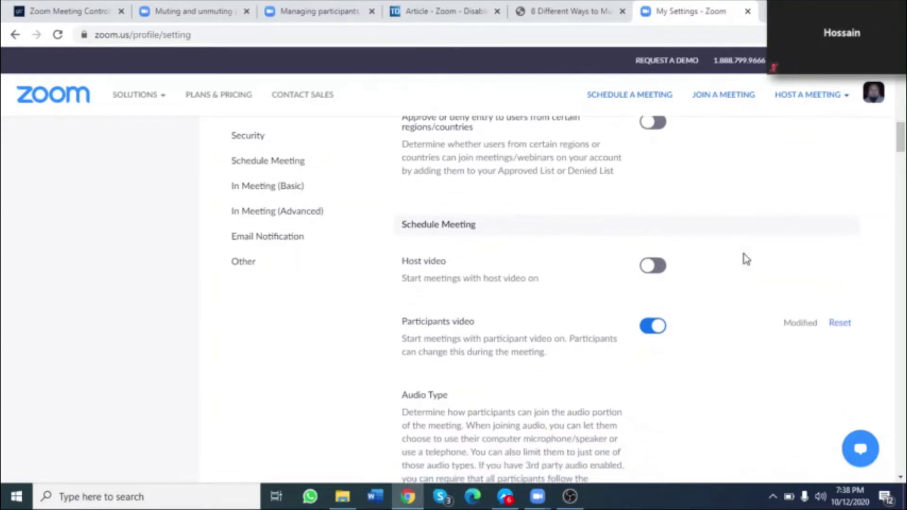
{"action": "scroll", "coordinate": [746, 258], "scroll_direction": "down", "scroll_amount": 1}
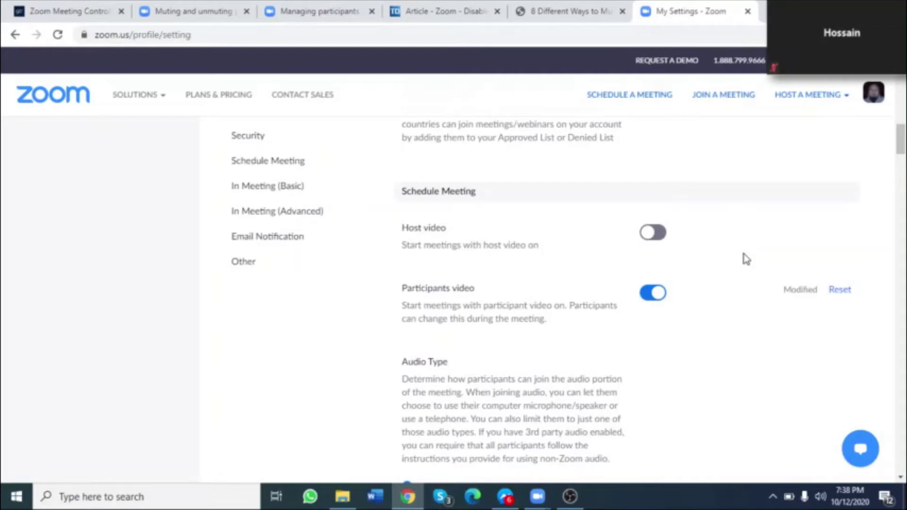
{"action": "scroll", "coordinate": [746, 259], "scroll_direction": "down", "scroll_amount": 1}
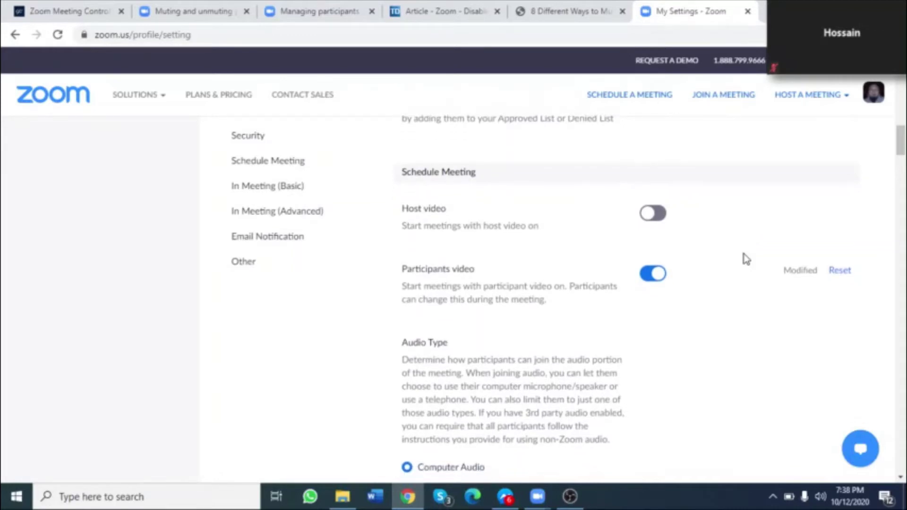
{"action": "scroll", "coordinate": [746, 258], "scroll_direction": "down", "scroll_amount": 1}
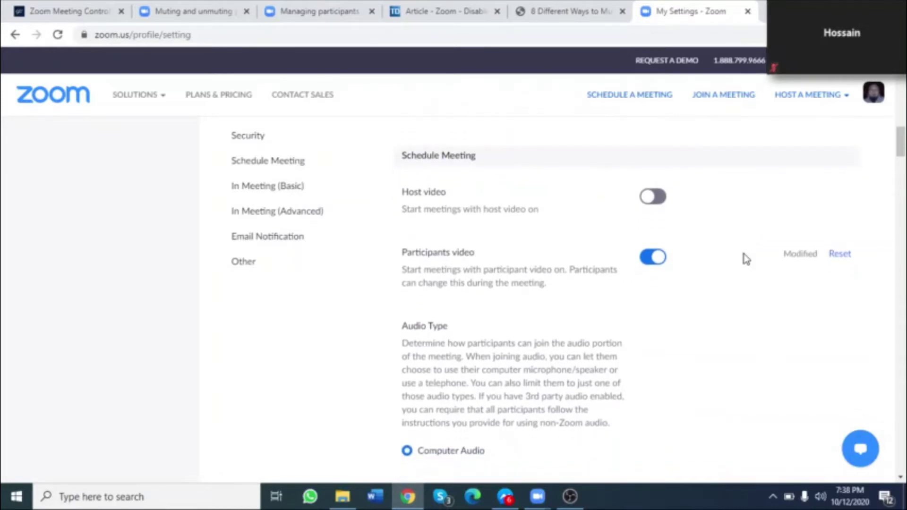
{"action": "left_click", "coordinate": [657, 198]}
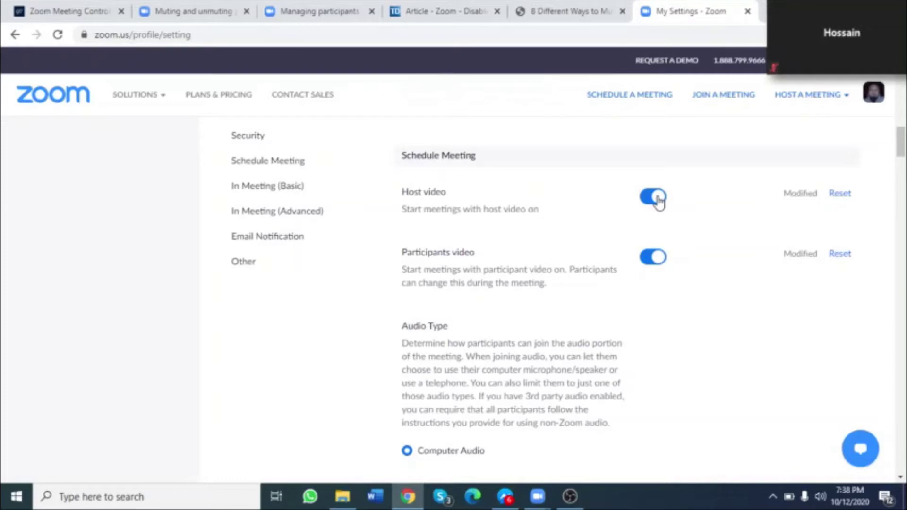
{"action": "left_click", "coordinate": [658, 199]}
- Review the Schedule Meeting settings for participants video, audio type, joining before the host and Personal Meeting ID
{"action": "scroll", "coordinate": [715, 238], "scroll_direction": "down", "scroll_amount": 1}
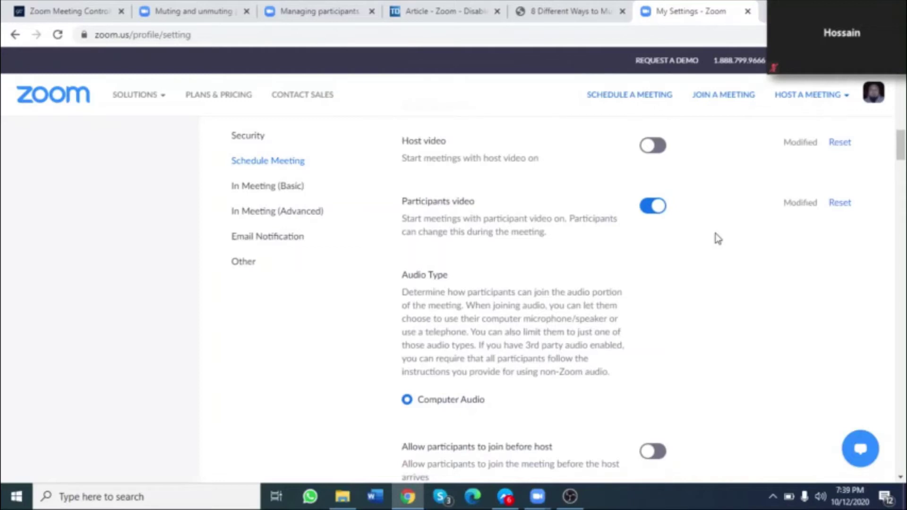
{"action": "scroll", "coordinate": [718, 238], "scroll_direction": "down", "scroll_amount": 1}
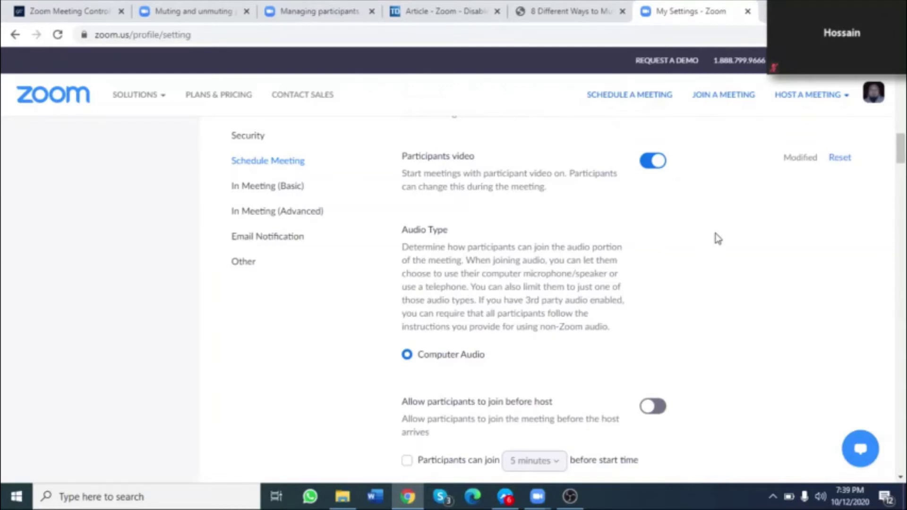
{"action": "scroll", "coordinate": [718, 238], "scroll_direction": "down", "scroll_amount": 2}
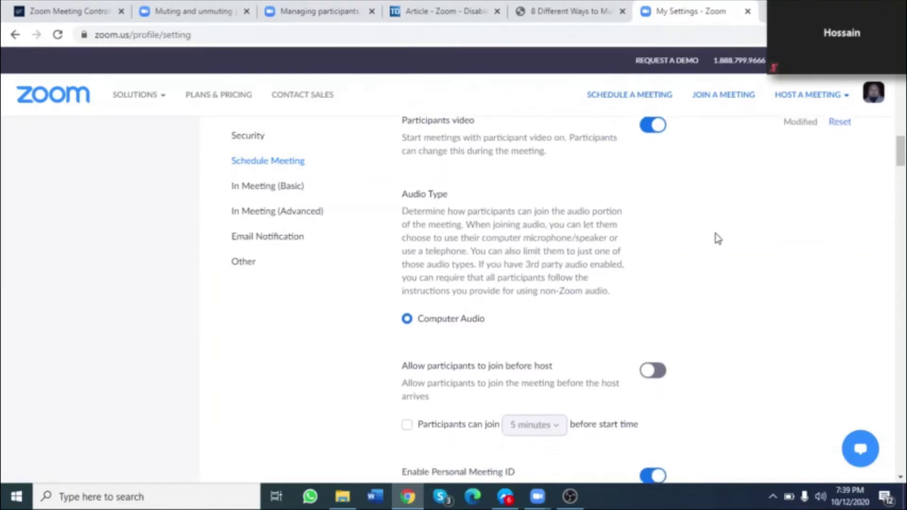
{"action": "scroll", "coordinate": [718, 238], "scroll_direction": "down", "scroll_amount": 4}
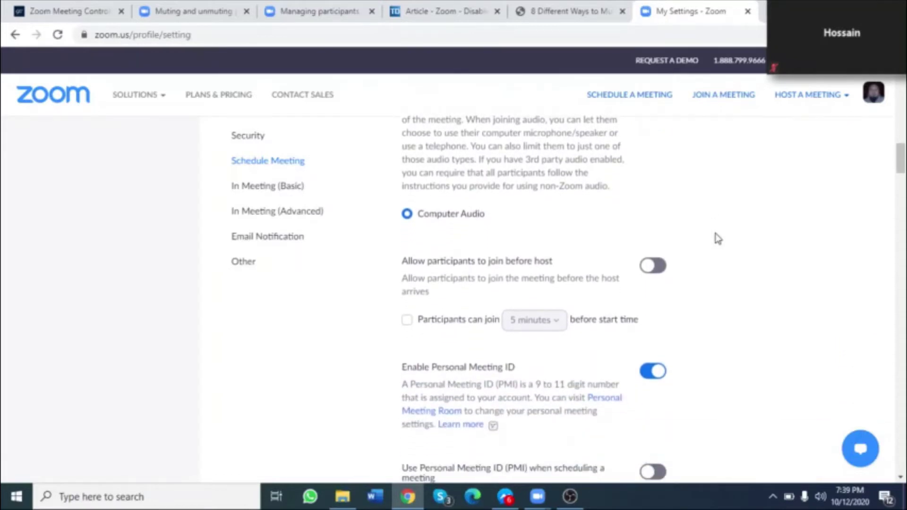
{"action": "scroll", "coordinate": [717, 239], "scroll_direction": "down", "scroll_amount": 1}
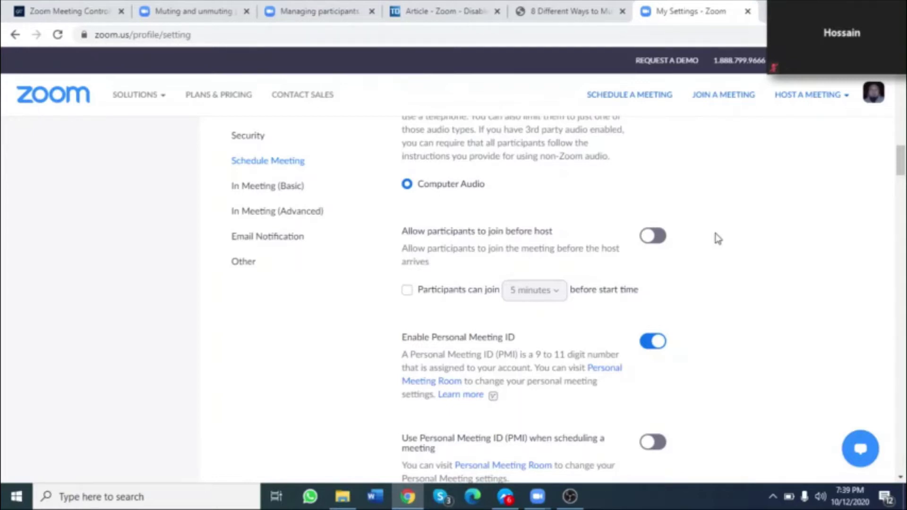
{"action": "scroll", "coordinate": [717, 239], "scroll_direction": "down", "scroll_amount": 2}
{"action": "scroll", "coordinate": [717, 239], "scroll_direction": "down", "scroll_amount": 1}
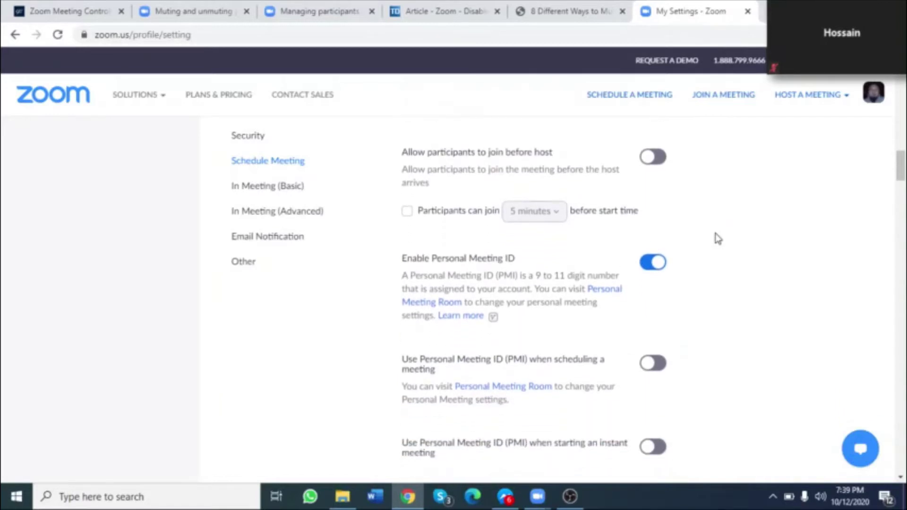
{"action": "scroll", "coordinate": [717, 239], "scroll_direction": "down", "scroll_amount": 2}
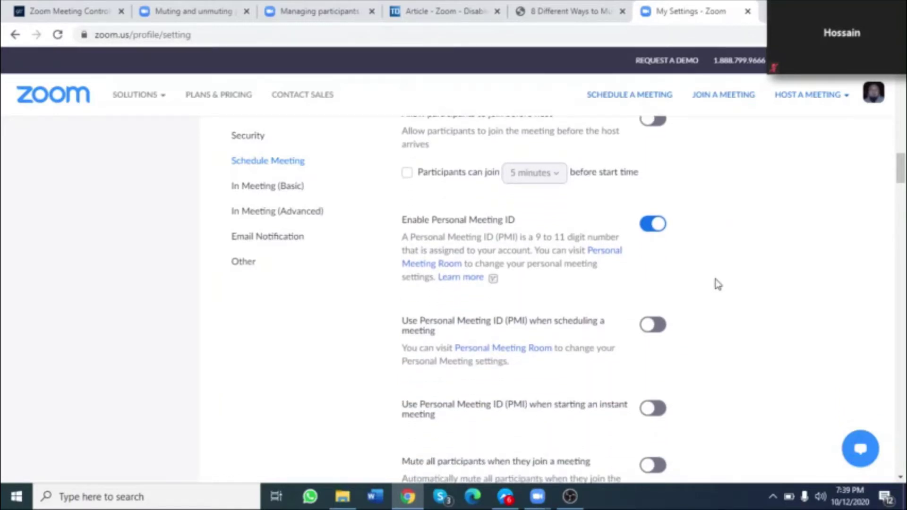
- Dismiss the missed-call notification and review the settings for muting participants on joining, meeting reminders and third-party encryption
{"action": "scroll", "coordinate": [717, 284], "scroll_direction": "down", "scroll_amount": 4}
{"action": "scroll", "coordinate": [716, 284], "scroll_direction": "down", "scroll_amount": 3}
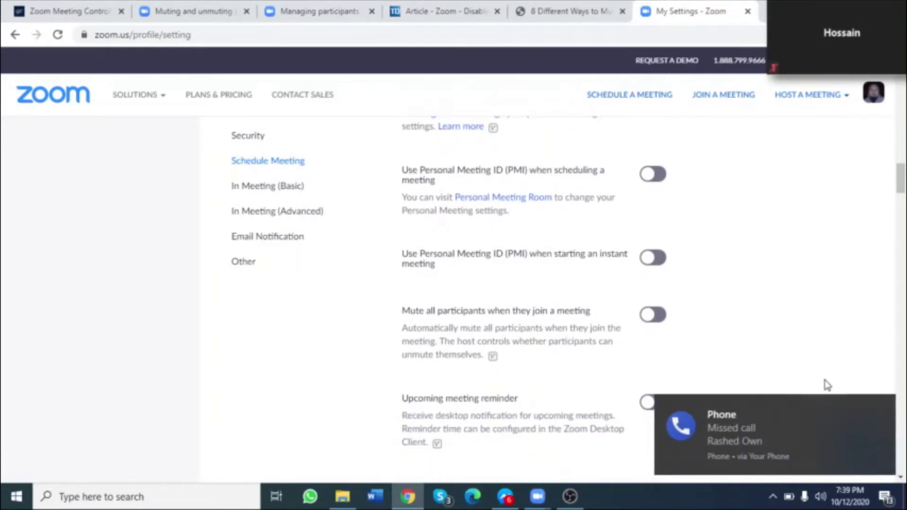
{"action": "left_click", "coordinate": [885, 405]}
{"action": "scroll", "coordinate": [816, 333], "scroll_direction": "down", "scroll_amount": 3}
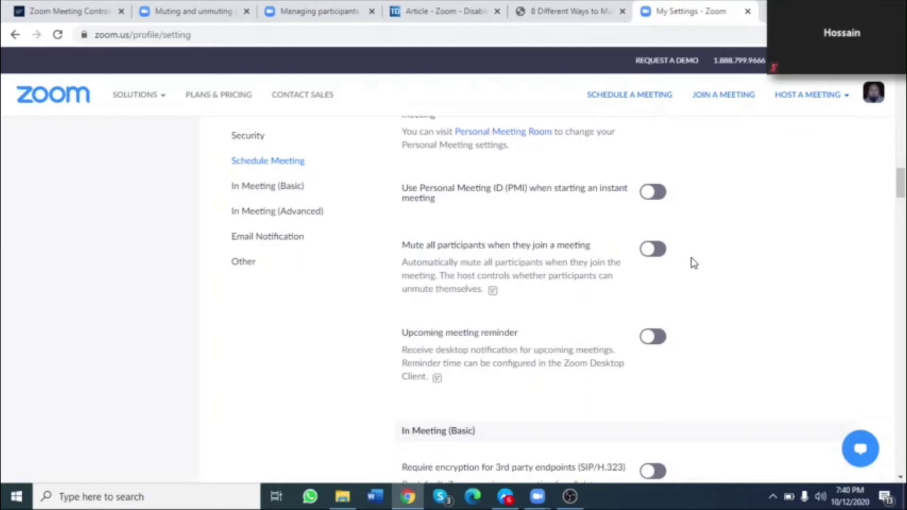
{"action": "scroll", "coordinate": [693, 263], "scroll_direction": "down", "scroll_amount": 1}
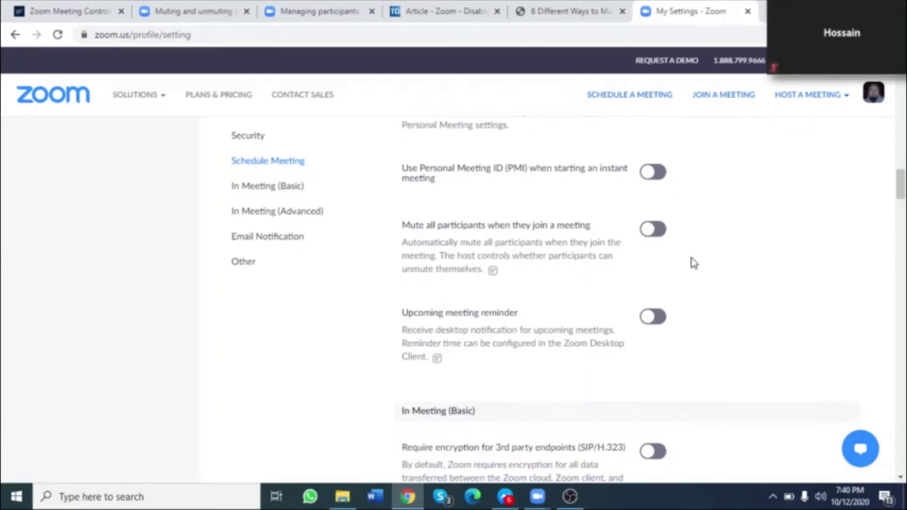
{"action": "scroll", "coordinate": [693, 263], "scroll_direction": "down", "scroll_amount": 3}
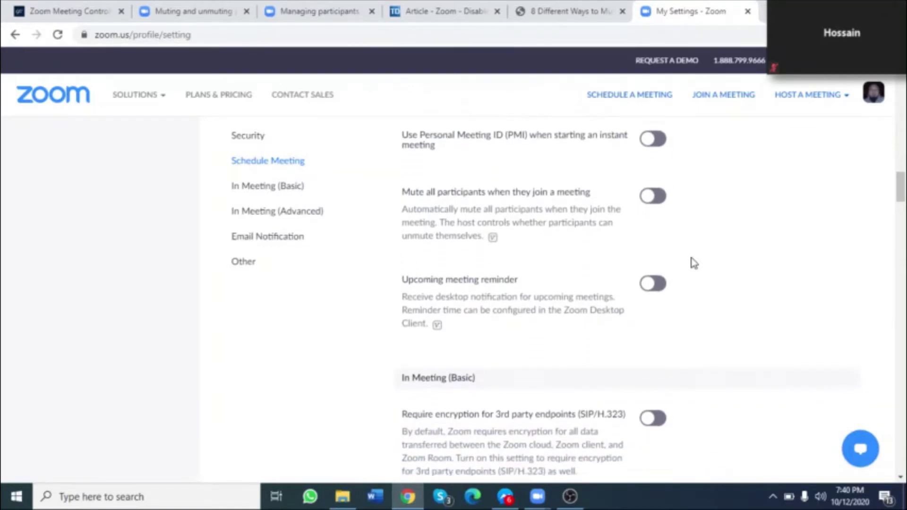
{"action": "scroll", "coordinate": [693, 263], "scroll_direction": "down", "scroll_amount": 3}
{"action": "scroll", "coordinate": [693, 263], "scroll_direction": "down", "scroll_amount": 4}
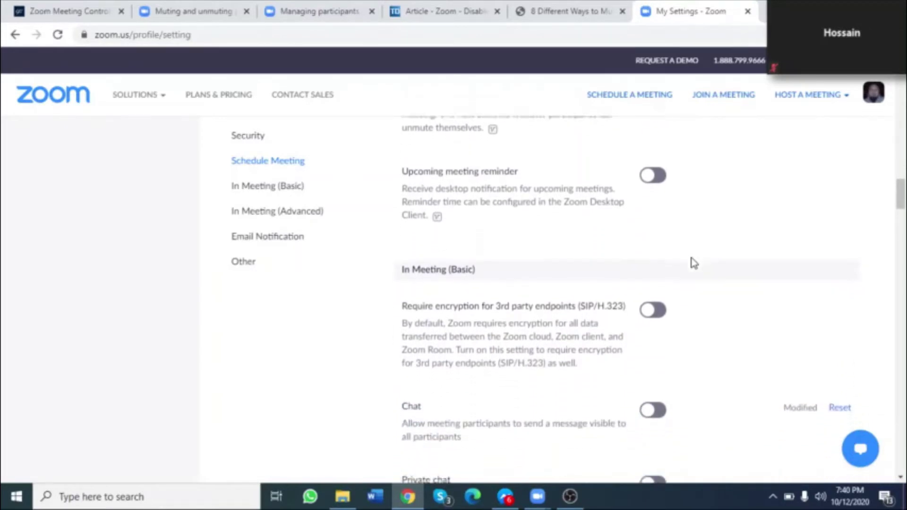
- Review the In Meeting (Basic) settings for chat, private chat, auto saving chats, join or leave sound notification and file transfer
{"action": "scroll", "coordinate": [693, 263], "scroll_direction": "down", "scroll_amount": 2}
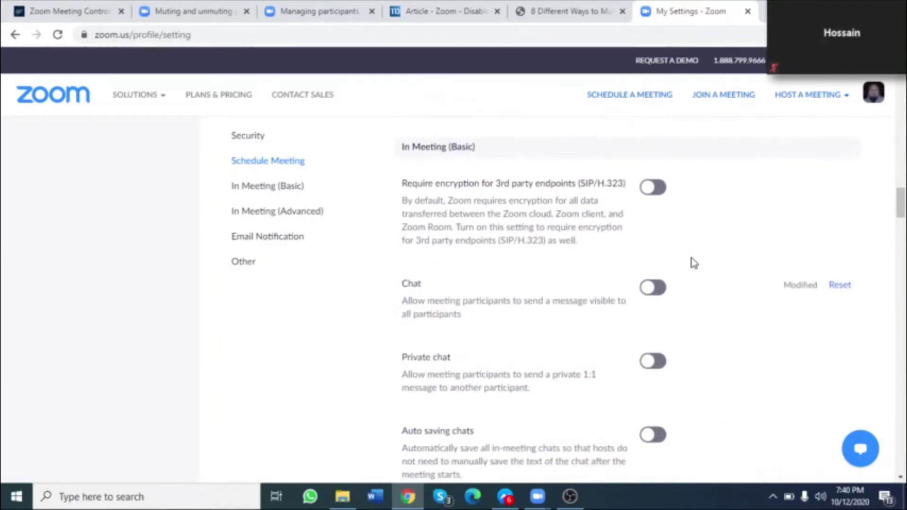
{"action": "scroll", "coordinate": [694, 263], "scroll_direction": "down", "scroll_amount": 5}
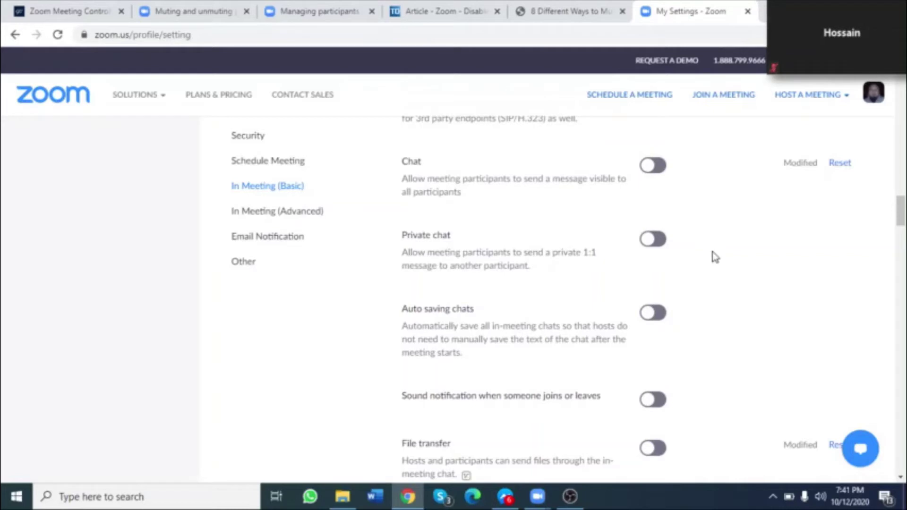
{"action": "scroll", "coordinate": [715, 257], "scroll_direction": "down", "scroll_amount": 1}
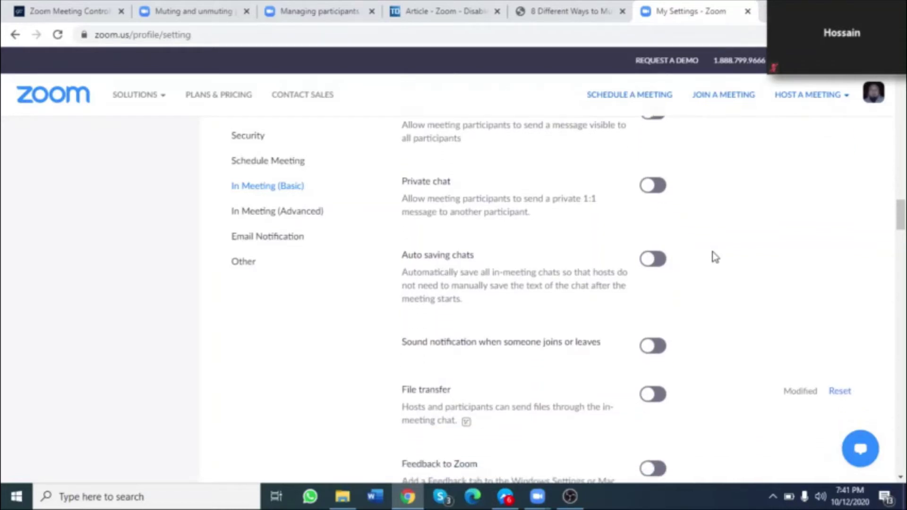
{"action": "scroll", "coordinate": [715, 257], "scroll_direction": "down", "scroll_amount": 1}
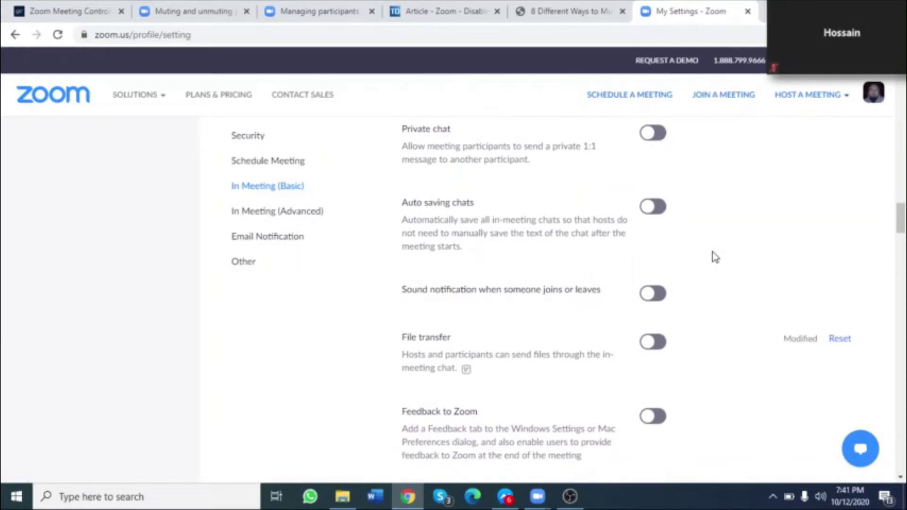
{"action": "scroll", "coordinate": [715, 257], "scroll_direction": "down", "scroll_amount": 1}
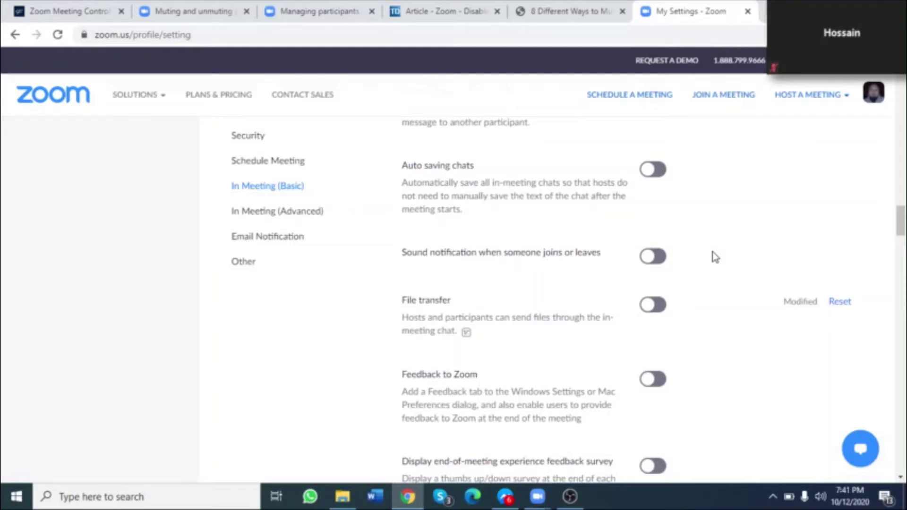
{"action": "scroll", "coordinate": [715, 257], "scroll_direction": "down", "scroll_amount": 1}
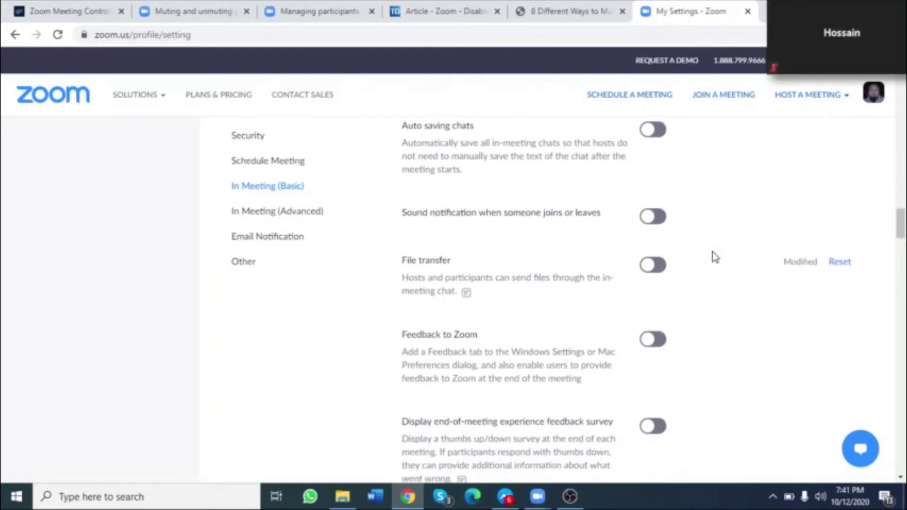
{"action": "scroll", "coordinate": [715, 257], "scroll_direction": "down", "scroll_amount": 1}
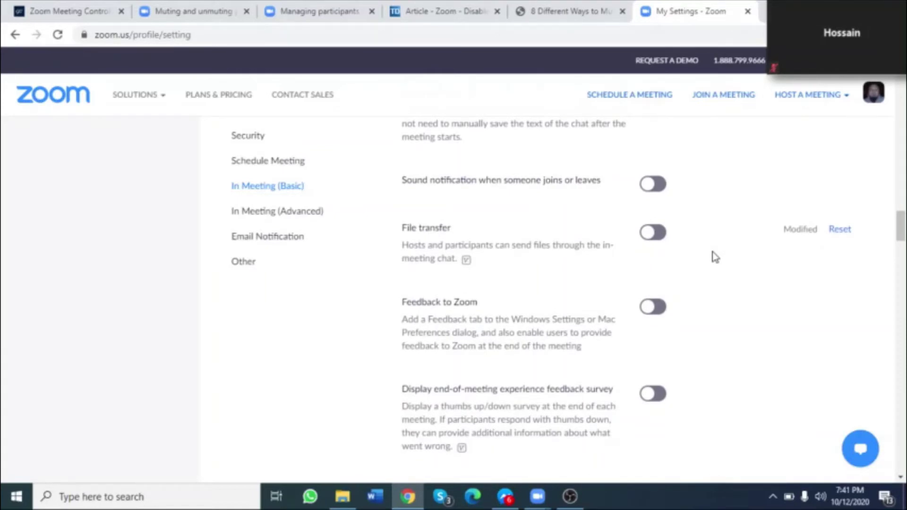
{"action": "scroll", "coordinate": [715, 257], "scroll_direction": "down", "scroll_amount": 1}
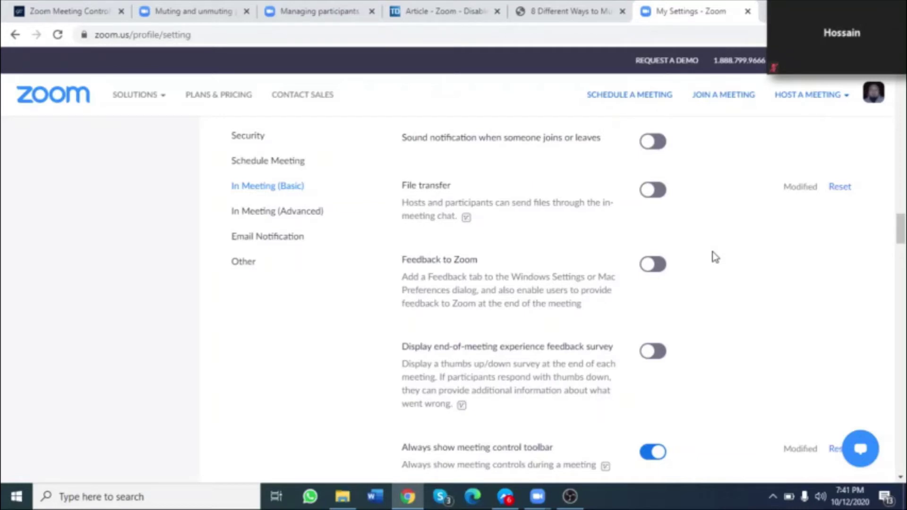
- Review the settings for feedback to Zoom, the end-of-meeting survey, the meeting control toolbar and Zoom windows during screen share
{"action": "scroll", "coordinate": [715, 256], "scroll_direction": "down", "scroll_amount": 1}
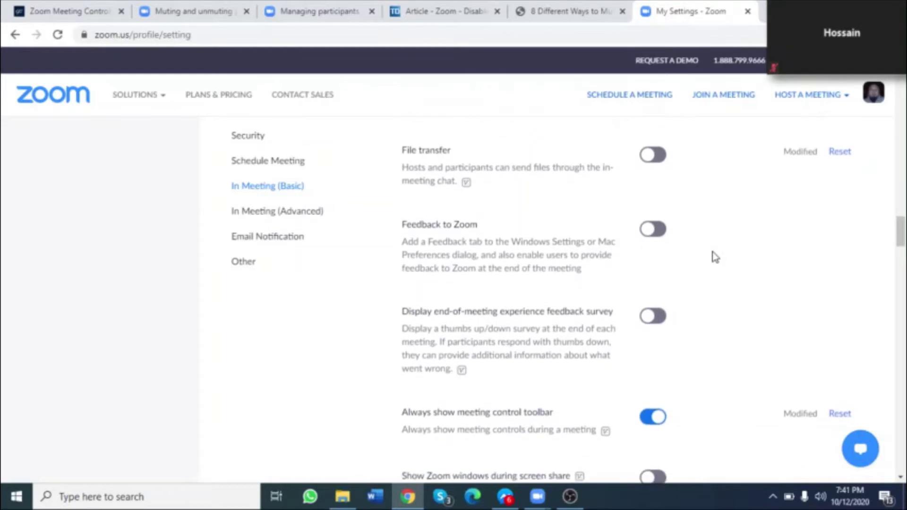
{"action": "scroll", "coordinate": [715, 256], "scroll_direction": "down", "scroll_amount": 1}
{"action": "scroll", "coordinate": [715, 257], "scroll_direction": "down", "scroll_amount": 1}
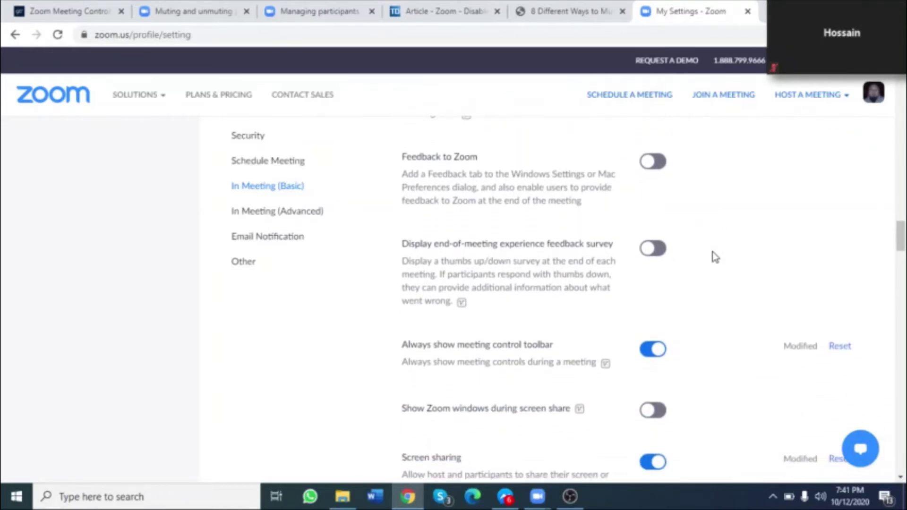
{"action": "scroll", "coordinate": [714, 257], "scroll_direction": "down", "scroll_amount": 1}
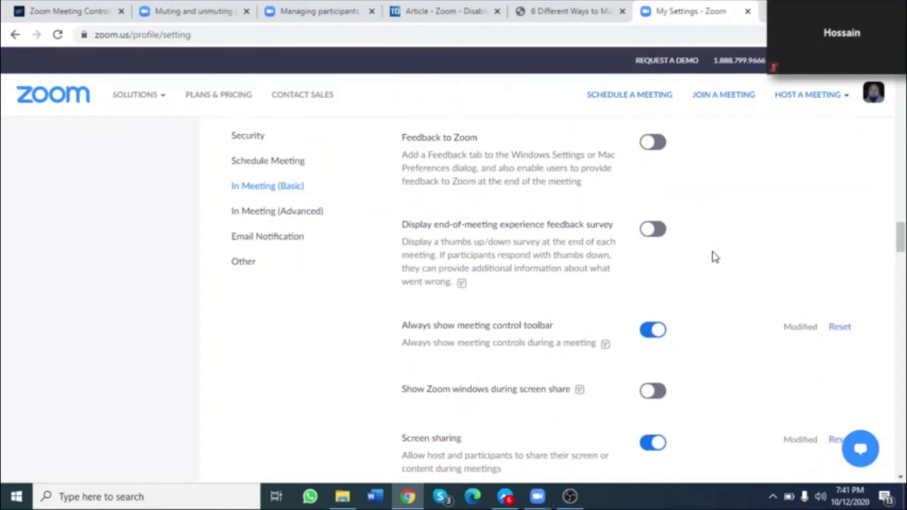
{"action": "scroll", "coordinate": [715, 257], "scroll_direction": "down", "scroll_amount": 1}
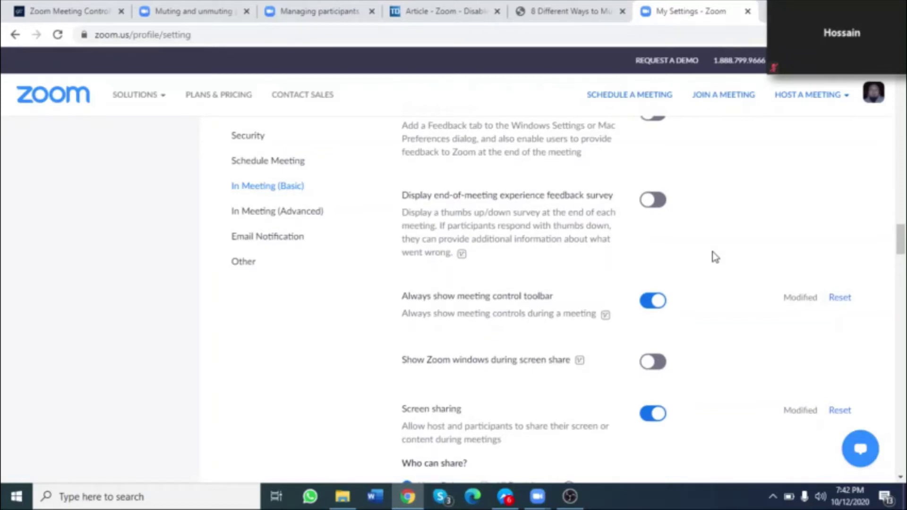
{"action": "scroll", "coordinate": [715, 256], "scroll_direction": "down", "scroll_amount": 1}
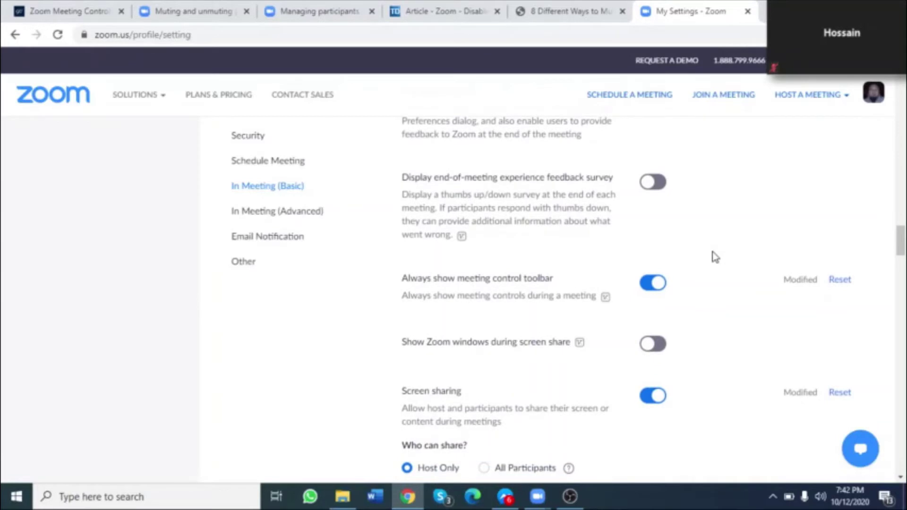
{"action": "scroll", "coordinate": [715, 257], "scroll_direction": "down", "scroll_amount": 1}
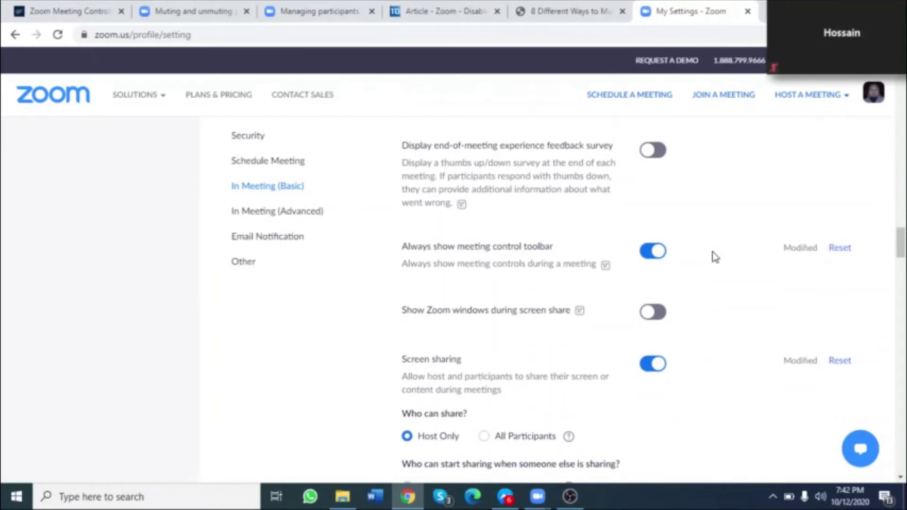
{"action": "scroll", "coordinate": [715, 257], "scroll_direction": "down", "scroll_amount": 1}
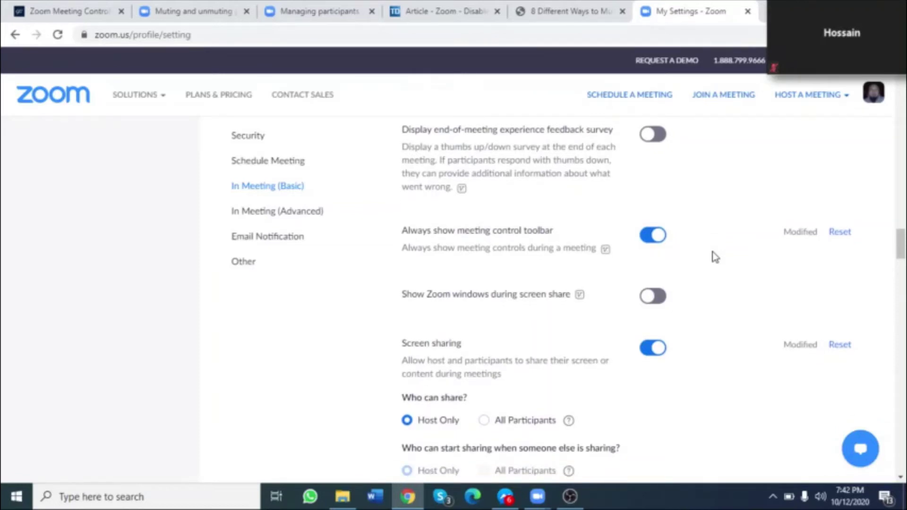
{"action": "scroll", "coordinate": [715, 256], "scroll_direction": "down", "scroll_amount": 1}
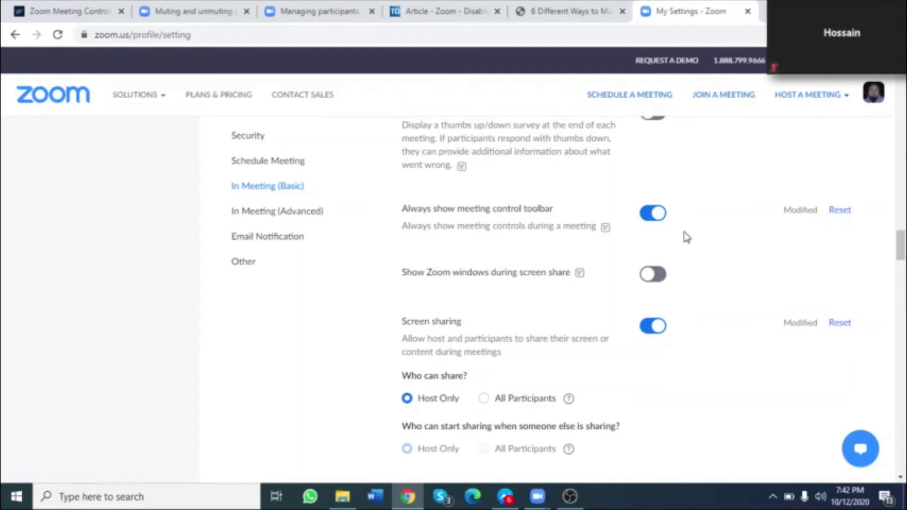
- Switch who can share under Screen sharing to All Participants and back to Host Only
{"action": "scroll", "coordinate": [686, 237], "scroll_direction": "down", "scroll_amount": 2}
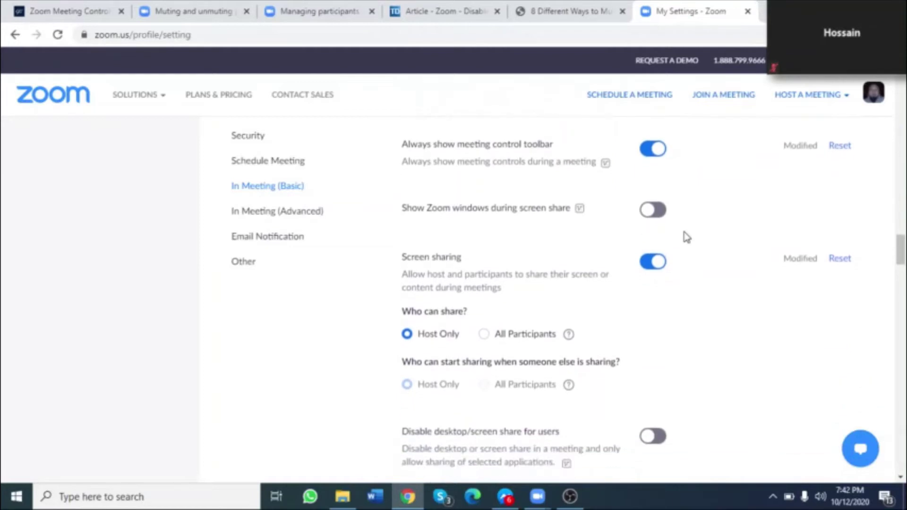
{"action": "scroll", "coordinate": [686, 238], "scroll_direction": "down", "scroll_amount": 1}
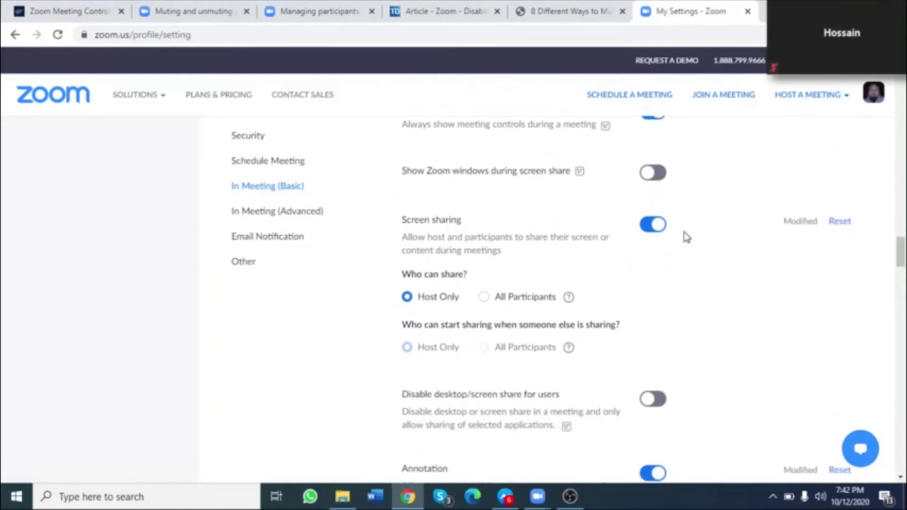
{"action": "scroll", "coordinate": [686, 237], "scroll_direction": "down", "scroll_amount": 1}
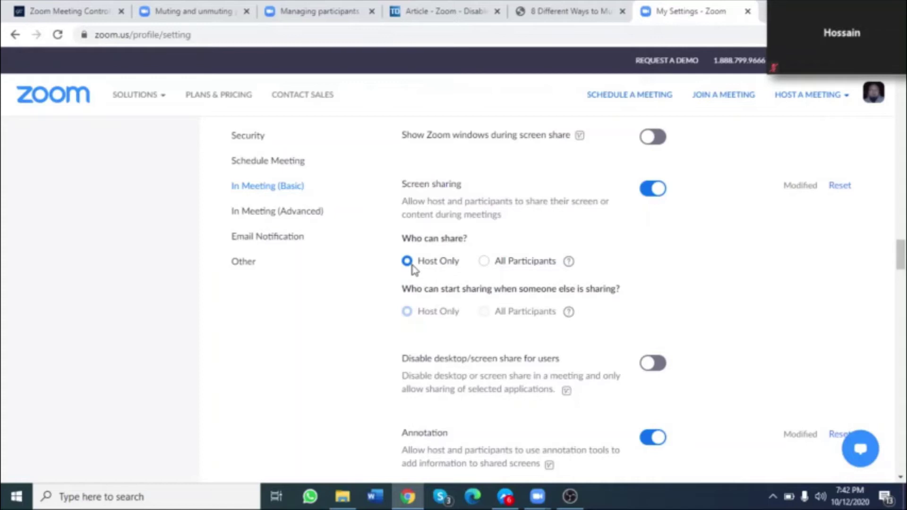
{"action": "left_click", "coordinate": [484, 263]}
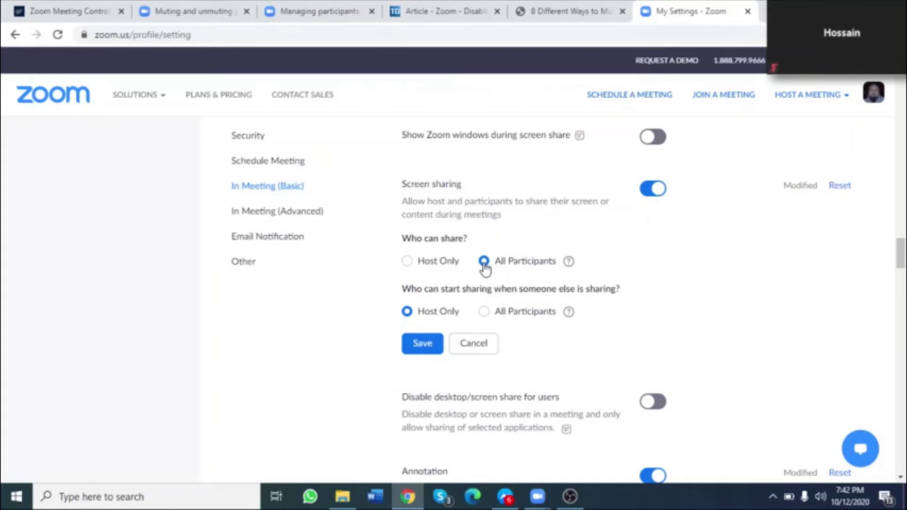
{"action": "left_click", "coordinate": [406, 269]}
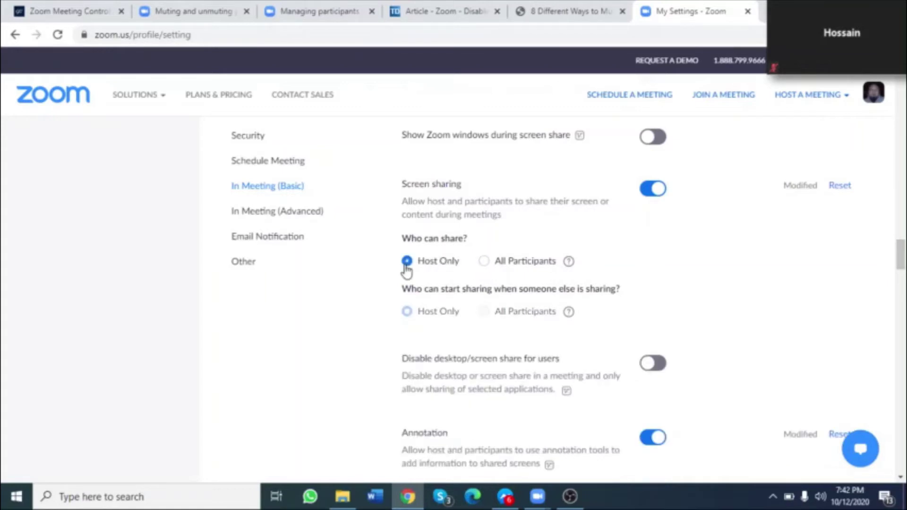
- Review the Screen sharing options, the desktop/screen share restriction for users and the Annotation settings
{"action": "scroll", "coordinate": [381, 298], "scroll_direction": "down", "scroll_amount": 1}
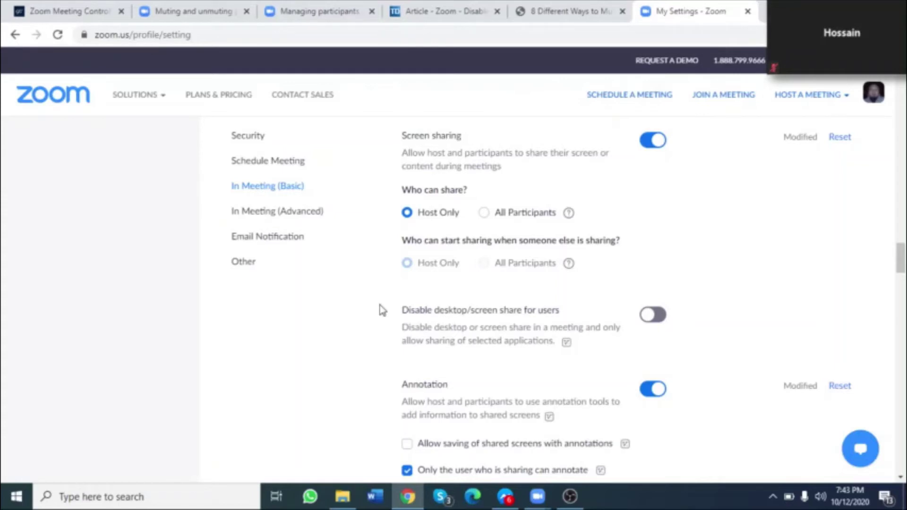
{"action": "scroll", "coordinate": [382, 310], "scroll_direction": "down", "scroll_amount": 1}
{"action": "scroll", "coordinate": [381, 311], "scroll_direction": "up", "scroll_amount": 2}
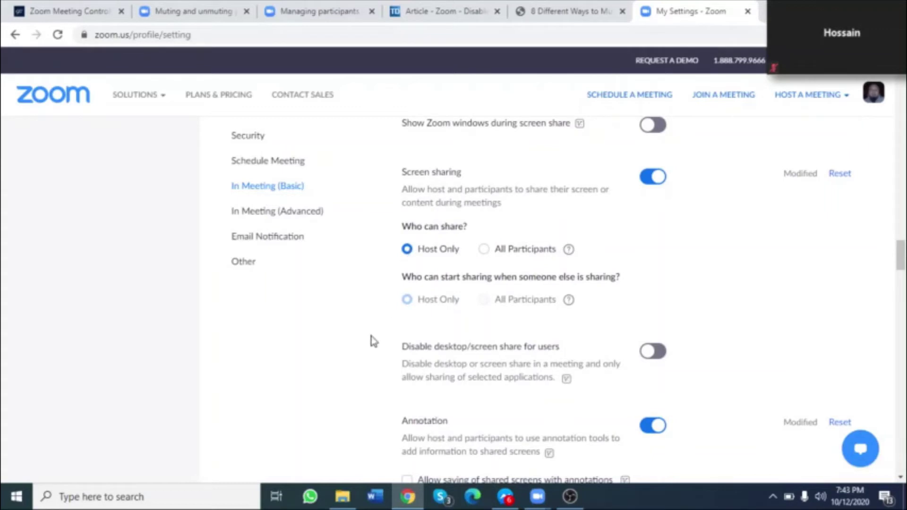
{"action": "scroll", "coordinate": [373, 340], "scroll_direction": "down", "scroll_amount": 1}
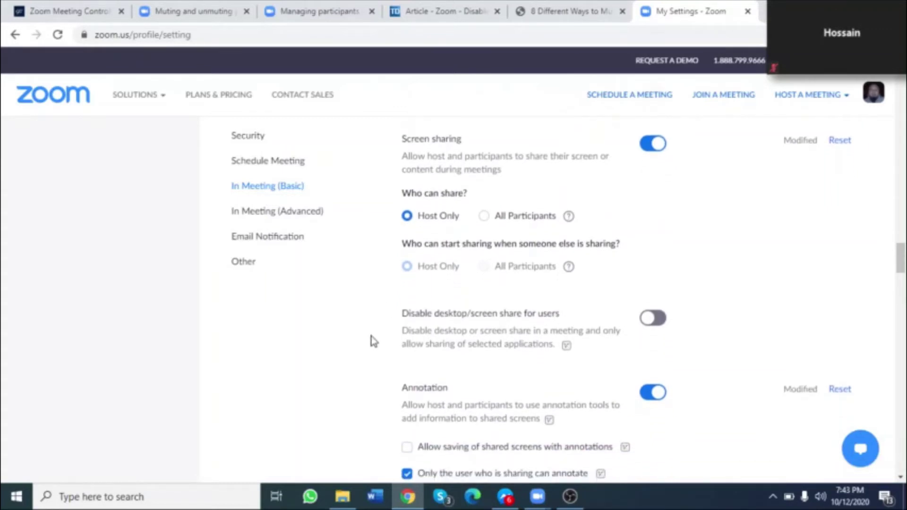
{"action": "scroll", "coordinate": [373, 340], "scroll_direction": "down", "scroll_amount": 1}
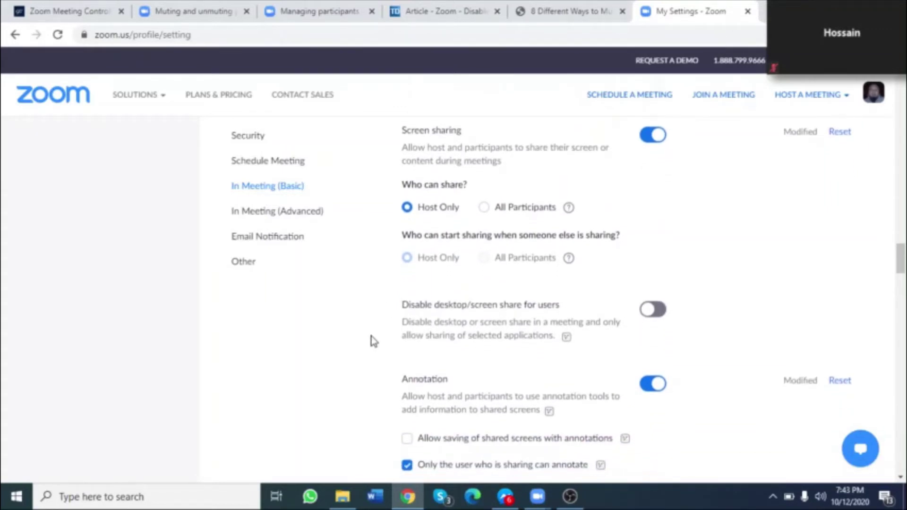
{"action": "scroll", "coordinate": [373, 340], "scroll_direction": "down", "scroll_amount": 1}
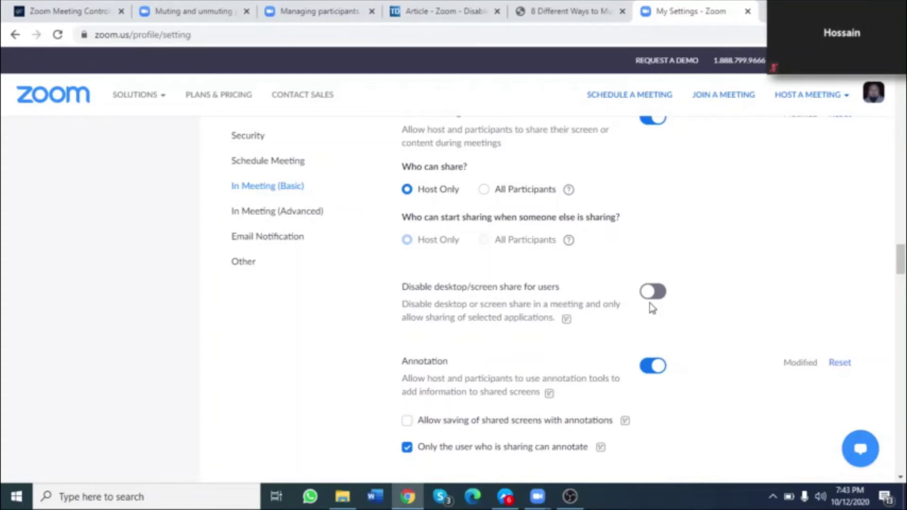
{"action": "scroll", "coordinate": [631, 310], "scroll_direction": "down", "scroll_amount": 2}
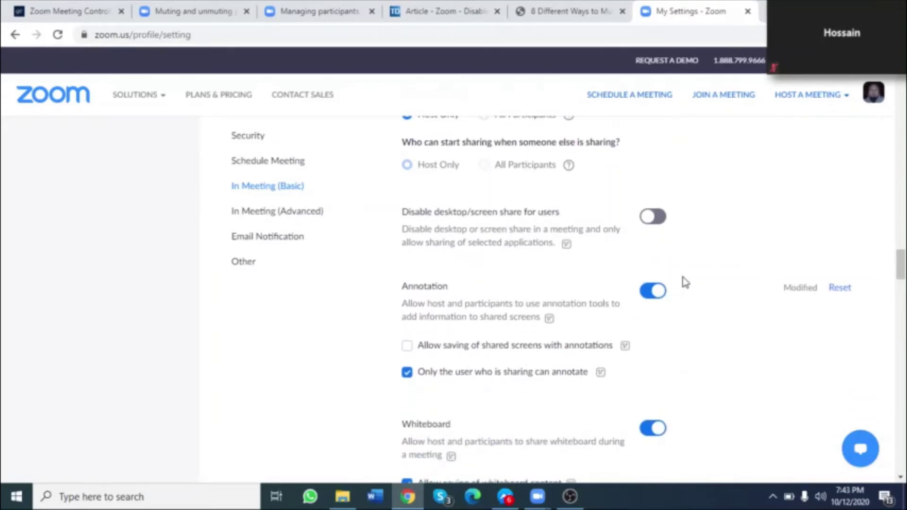
{"action": "scroll", "coordinate": [682, 282], "scroll_direction": "down", "scroll_amount": 2}
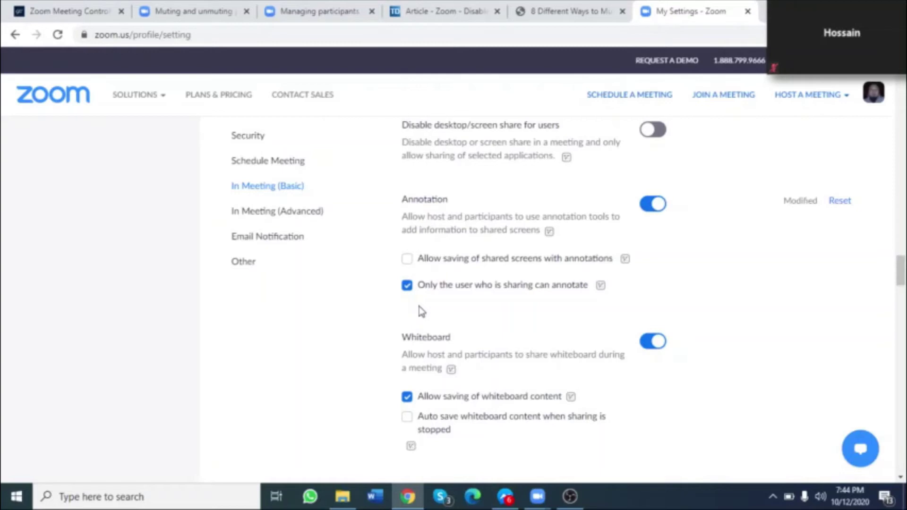
- Compare the host-only sharing options with the Annotation settings and examine the Whiteboard saving options
{"action": "scroll", "coordinate": [446, 209], "scroll_direction": "up", "scroll_amount": 3}
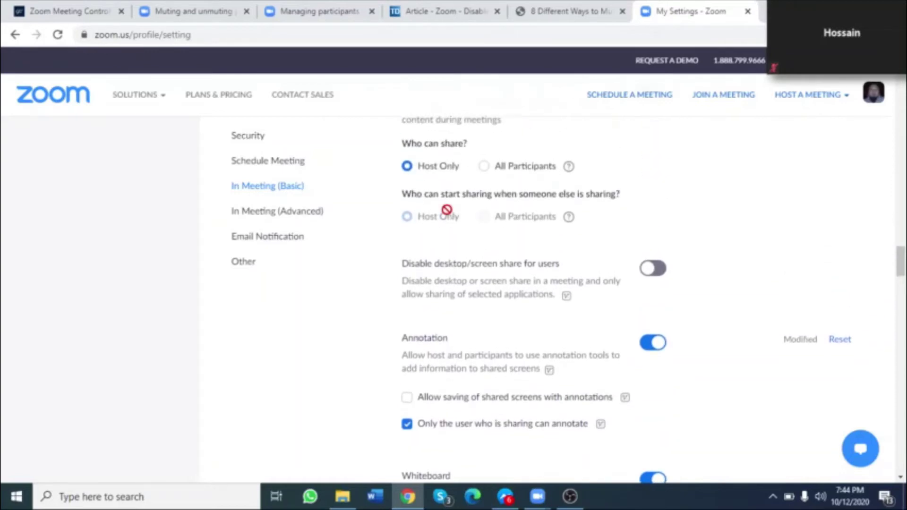
{"action": "scroll", "coordinate": [446, 210], "scroll_direction": "up", "scroll_amount": 2}
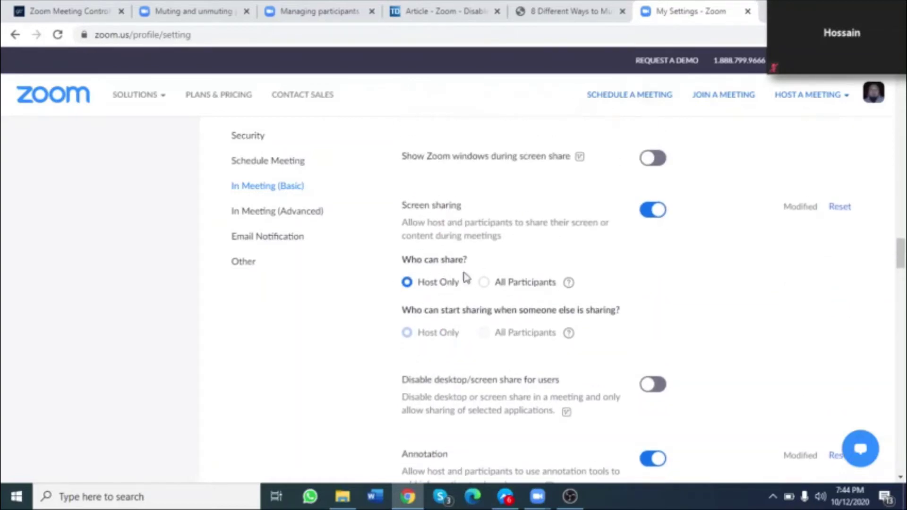
{"action": "scroll", "coordinate": [421, 268], "scroll_direction": "down", "scroll_amount": 3}
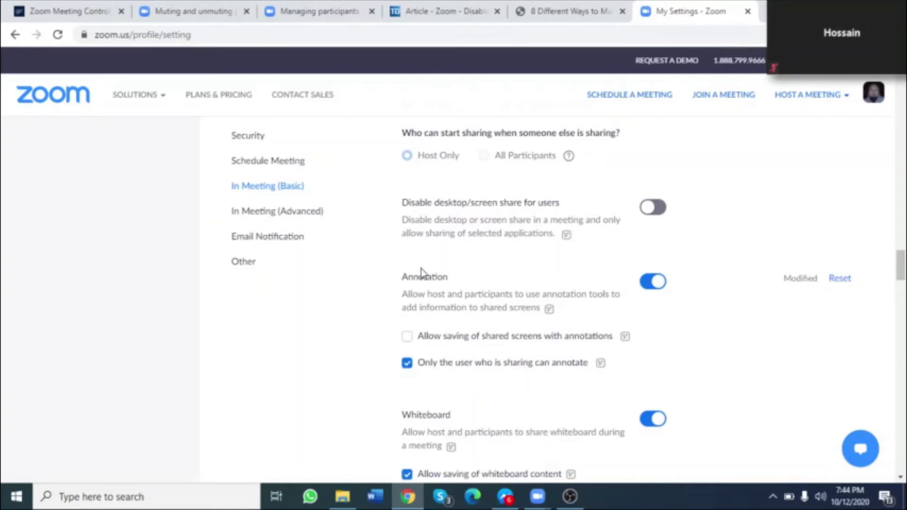
{"action": "scroll", "coordinate": [422, 273], "scroll_direction": "up", "scroll_amount": 2}
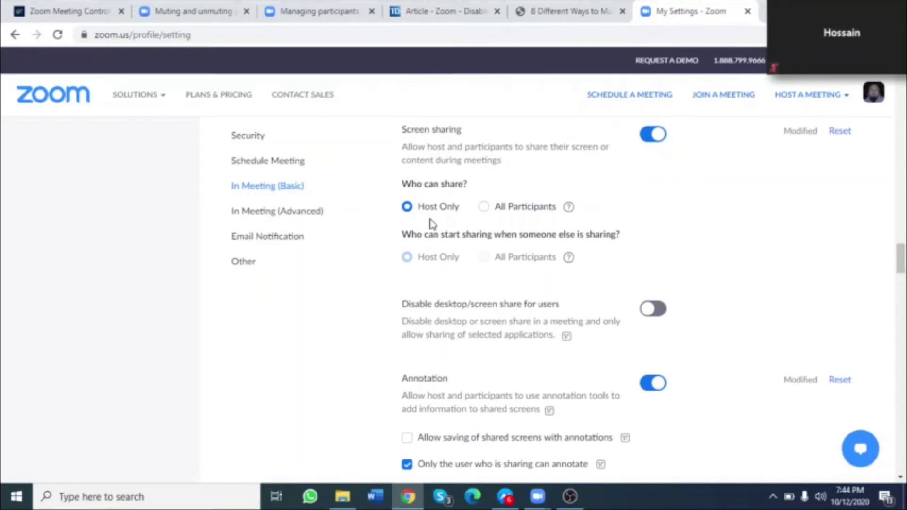
{"action": "scroll", "coordinate": [432, 224], "scroll_direction": "down", "scroll_amount": 3}
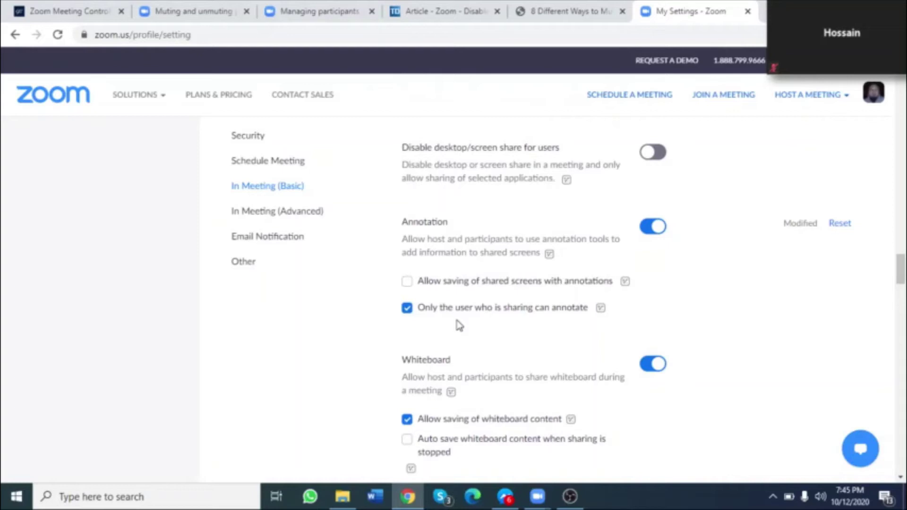
{"action": "scroll", "coordinate": [458, 325], "scroll_direction": "down", "scroll_amount": 1}
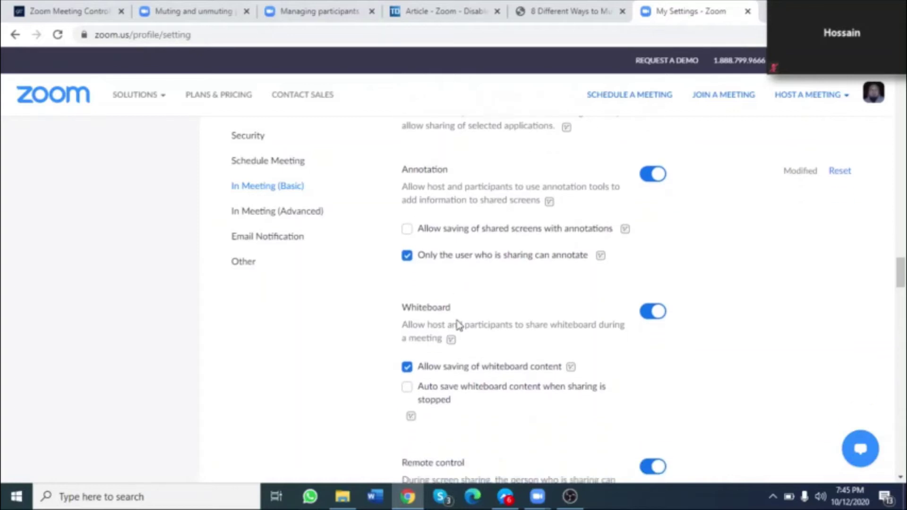
{"action": "scroll", "coordinate": [458, 325], "scroll_direction": "down", "scroll_amount": 1}
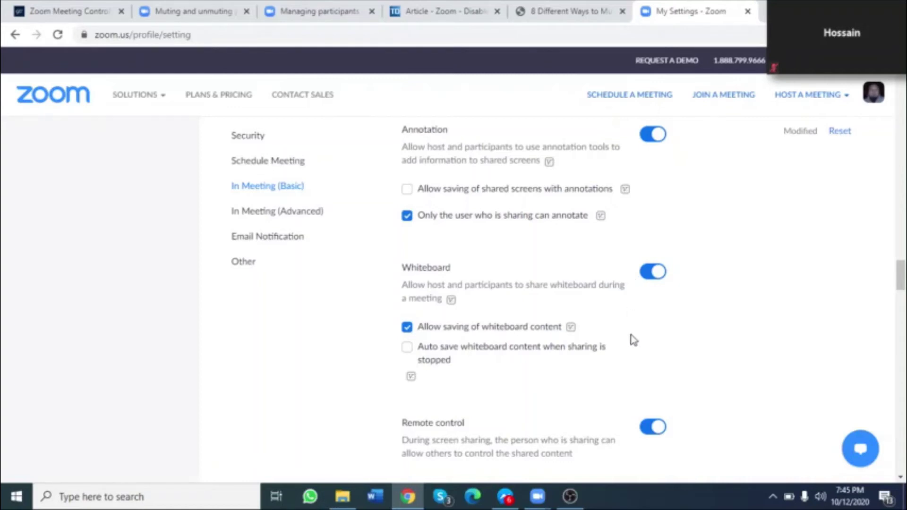
- Review the Whiteboard saving options and the Remote control and Nonverbal feedback settings, rechecking them against the Screen sharing options
{"action": "scroll", "coordinate": [633, 340], "scroll_direction": "down", "scroll_amount": 1}
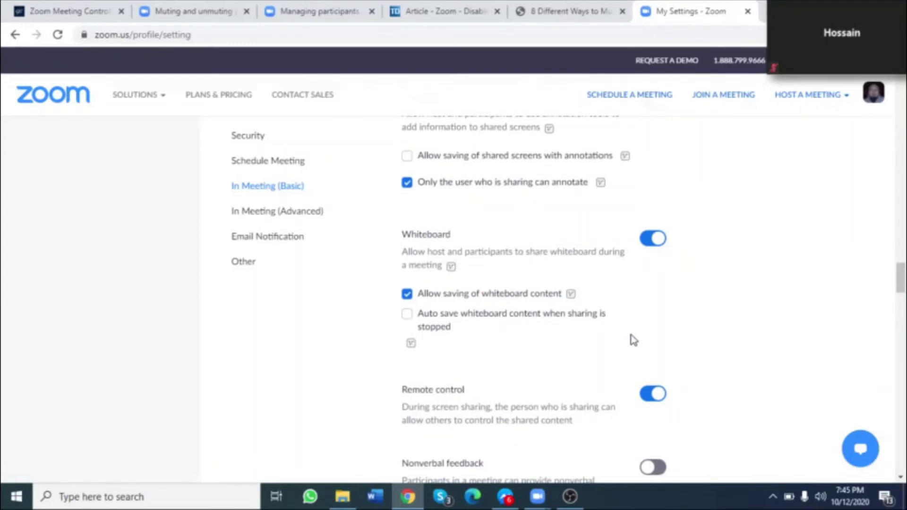
{"action": "scroll", "coordinate": [633, 340], "scroll_direction": "down", "scroll_amount": 1}
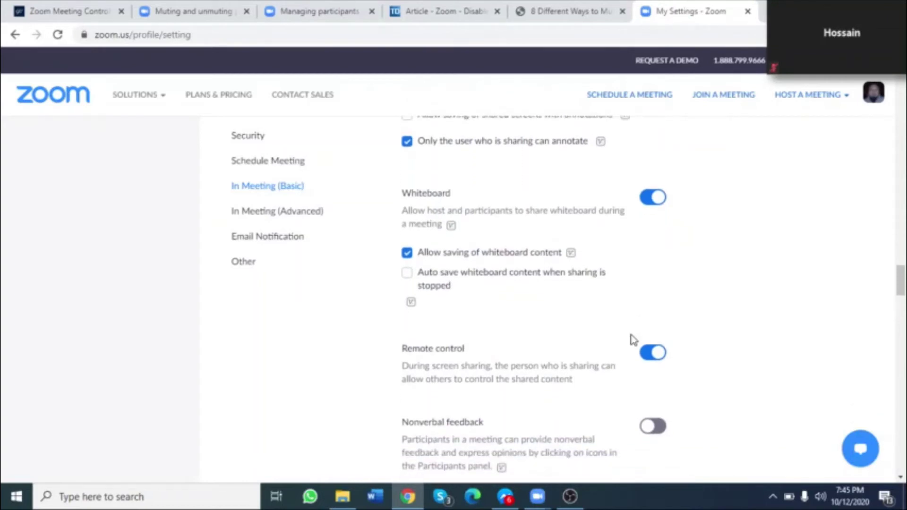
{"action": "scroll", "coordinate": [633, 340], "scroll_direction": "down", "scroll_amount": 1}
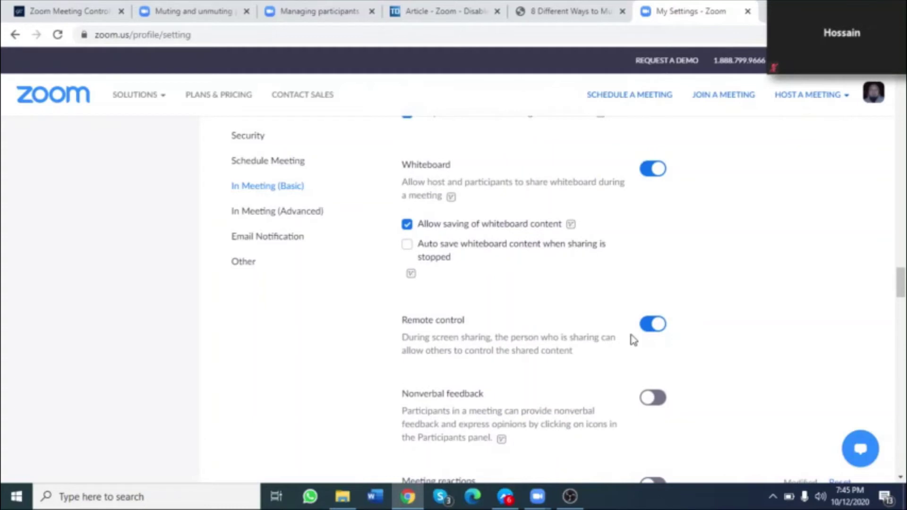
{"action": "scroll", "coordinate": [633, 339], "scroll_direction": "down", "scroll_amount": 1}
{"action": "scroll", "coordinate": [634, 339], "scroll_direction": "down", "scroll_amount": 1}
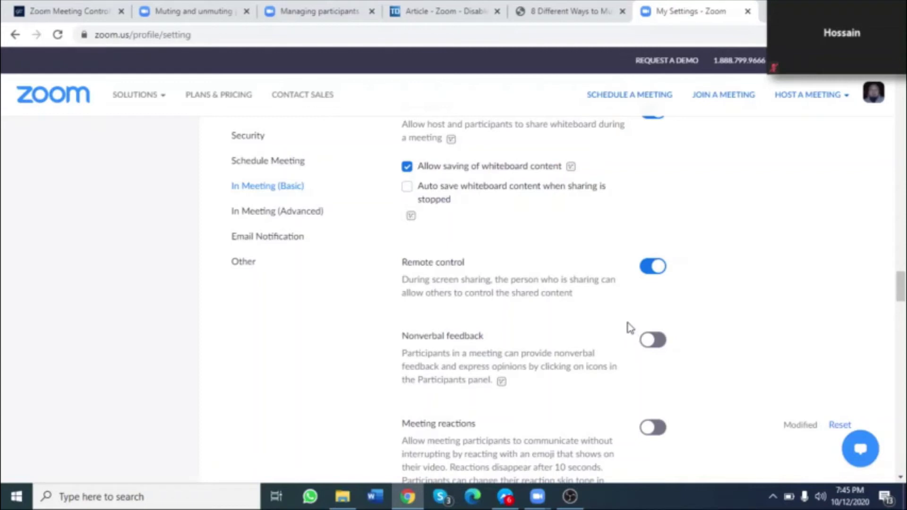
{"action": "scroll", "coordinate": [632, 330], "scroll_direction": "down", "scroll_amount": 10}
{"action": "scroll", "coordinate": [631, 327], "scroll_direction": "down", "scroll_amount": 2}
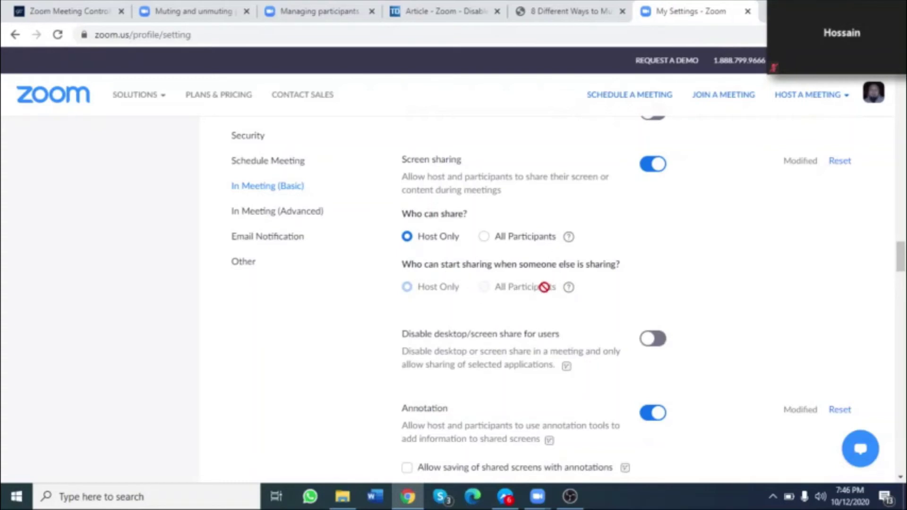
{"action": "scroll", "coordinate": [698, 334], "scroll_direction": "down", "scroll_amount": 9}
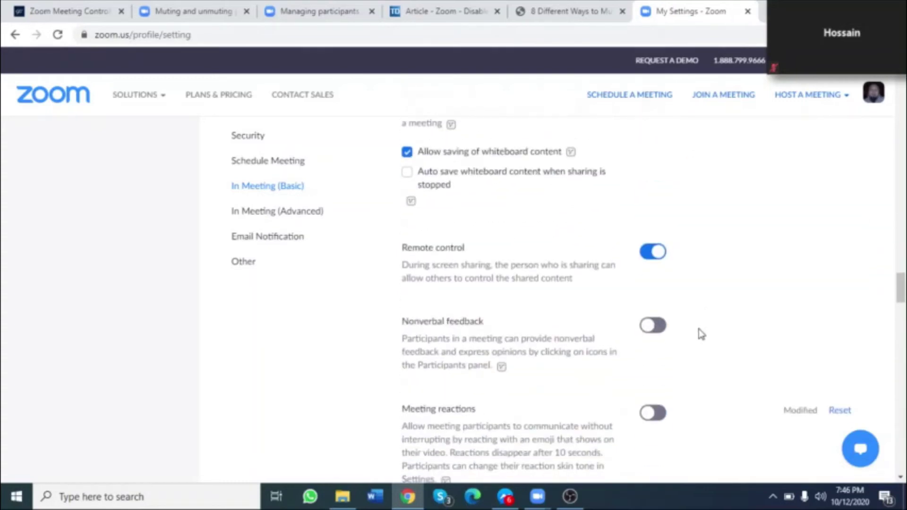
- Review the settings for meeting reactions, rejoining, renaming and profile pictures, and the advanced meeting options from Report Zoom to Far end camera control
{"action": "scroll", "coordinate": [701, 334], "scroll_direction": "down", "scroll_amount": 5}
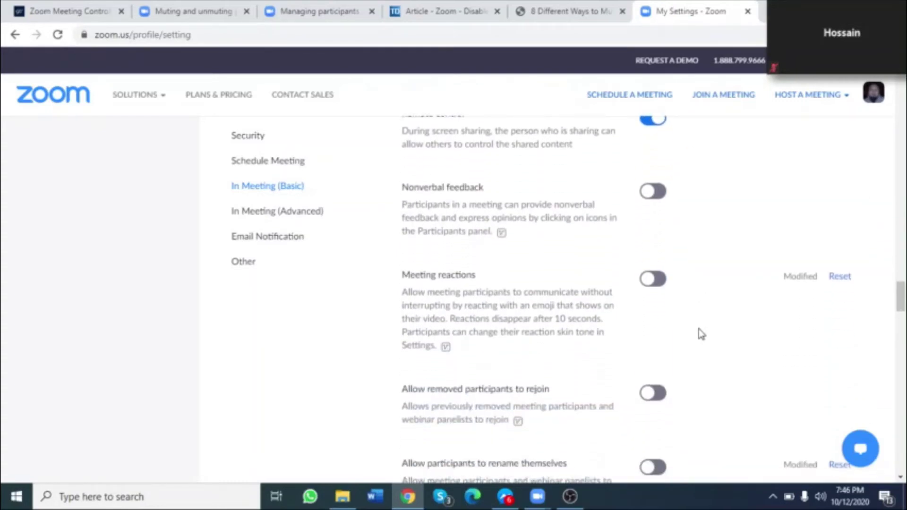
{"action": "scroll", "coordinate": [701, 334], "scroll_direction": "down", "scroll_amount": 2}
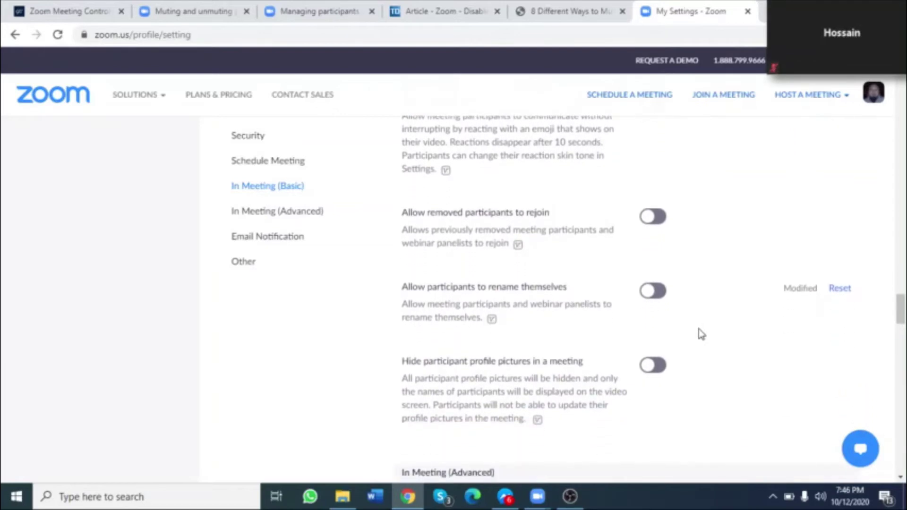
{"action": "scroll", "coordinate": [701, 334], "scroll_direction": "down", "scroll_amount": 4}
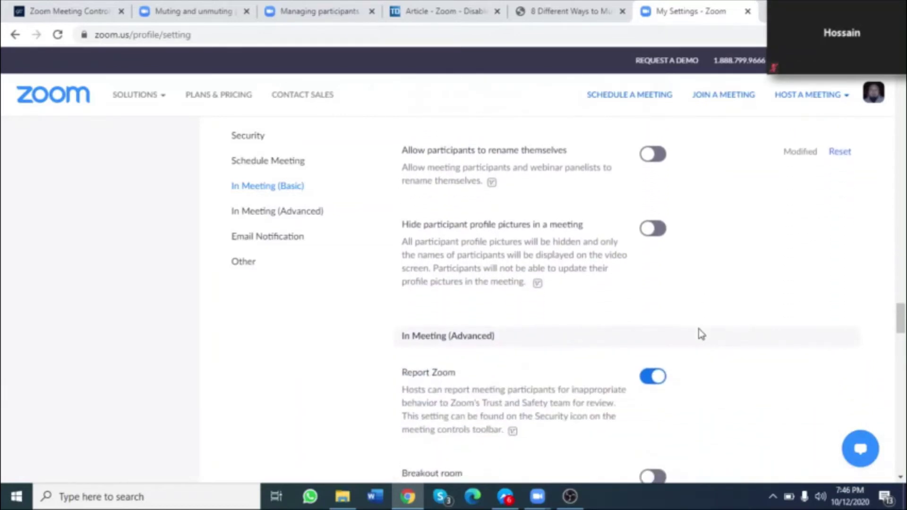
{"action": "scroll", "coordinate": [701, 333], "scroll_direction": "down", "scroll_amount": 2}
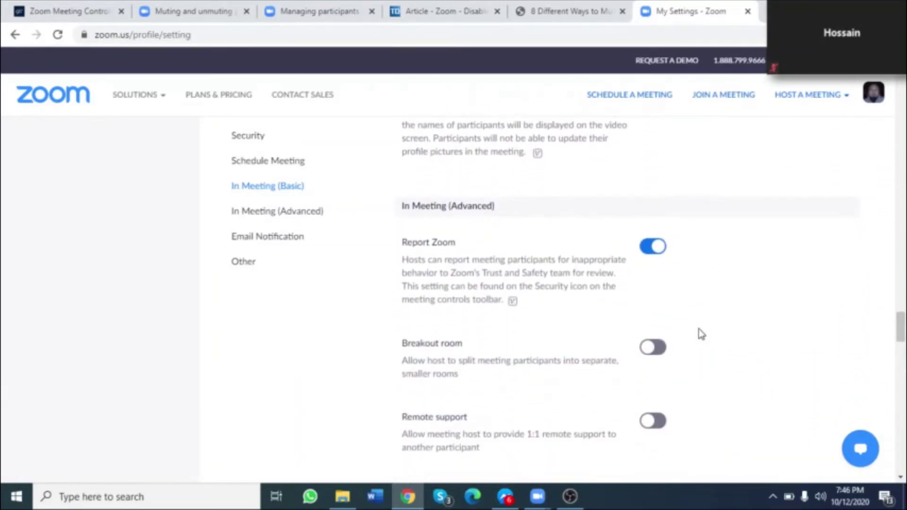
{"action": "scroll", "coordinate": [700, 334], "scroll_direction": "down", "scroll_amount": 2}
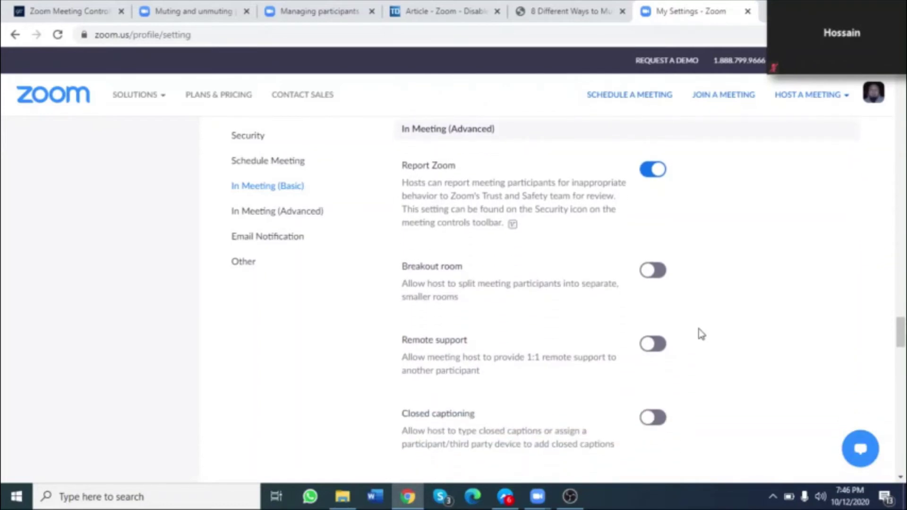
{"action": "scroll", "coordinate": [701, 333], "scroll_direction": "down", "scroll_amount": 1}
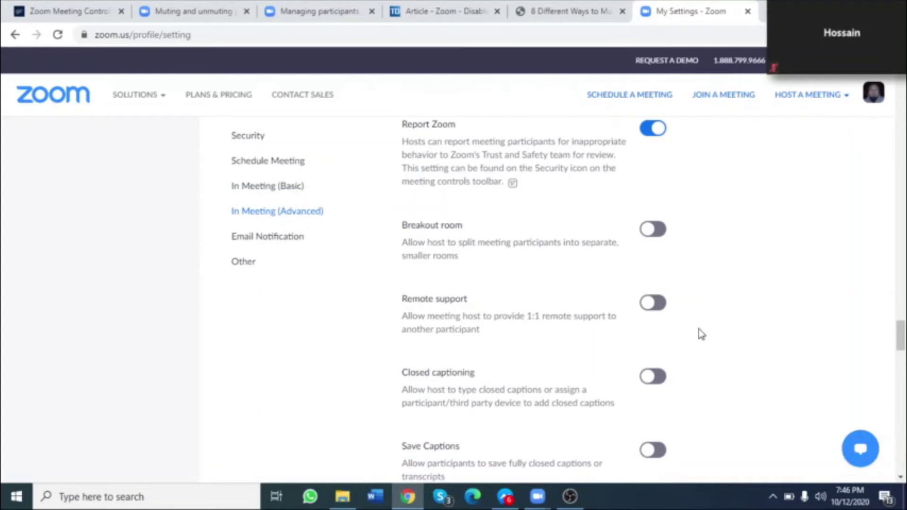
{"action": "scroll", "coordinate": [701, 334], "scroll_direction": "down", "scroll_amount": 1}
{"action": "scroll", "coordinate": [700, 334], "scroll_direction": "down", "scroll_amount": 4}
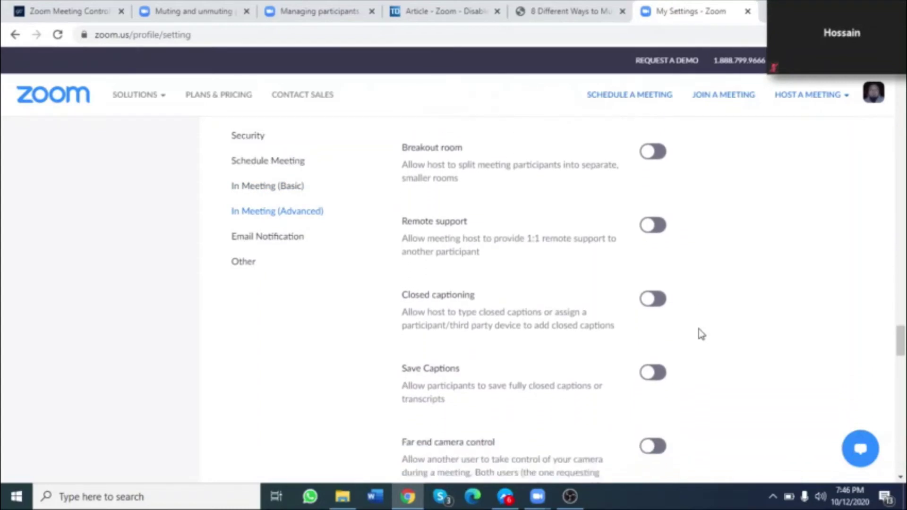
{"action": "scroll", "coordinate": [700, 334], "scroll_direction": "down", "scroll_amount": 2}
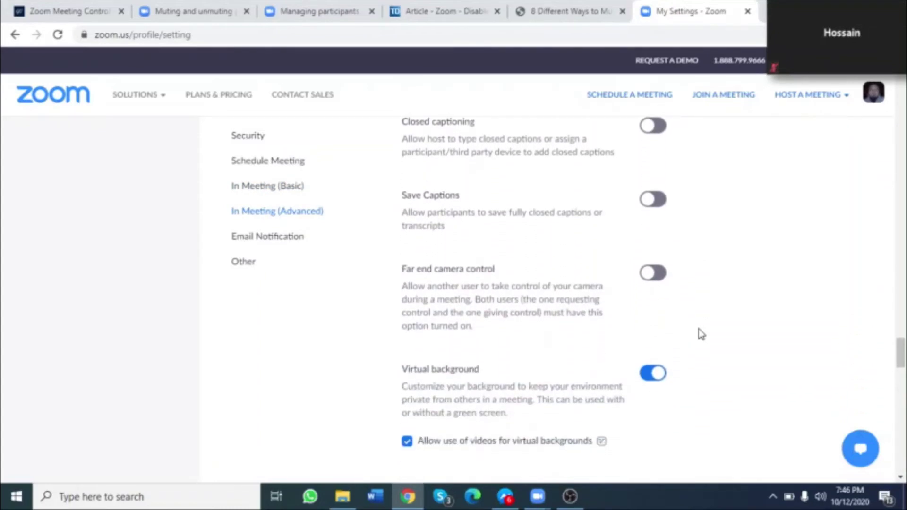
- Review the remaining advanced meeting options from Virtual background onward, plus the Email Notification and Other sections
{"action": "scroll", "coordinate": [701, 334], "scroll_direction": "down", "scroll_amount": 1}
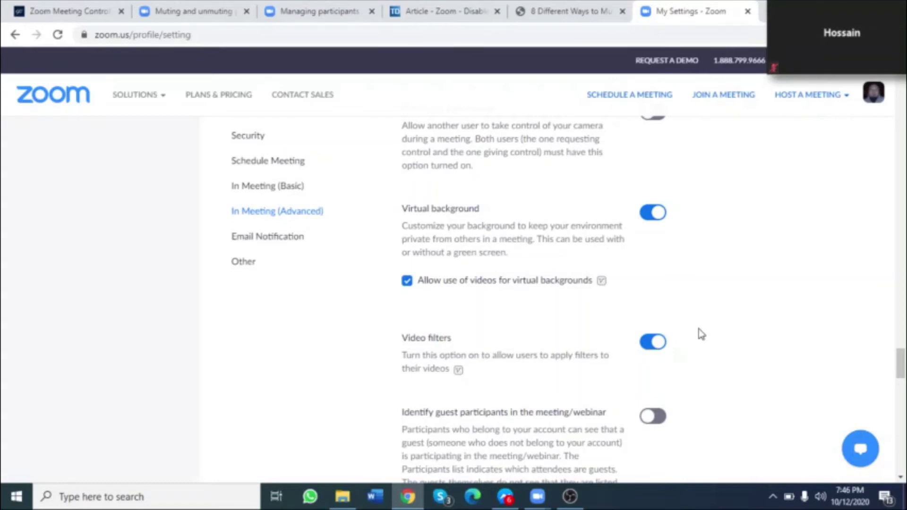
{"action": "scroll", "coordinate": [701, 334], "scroll_direction": "down", "scroll_amount": 3}
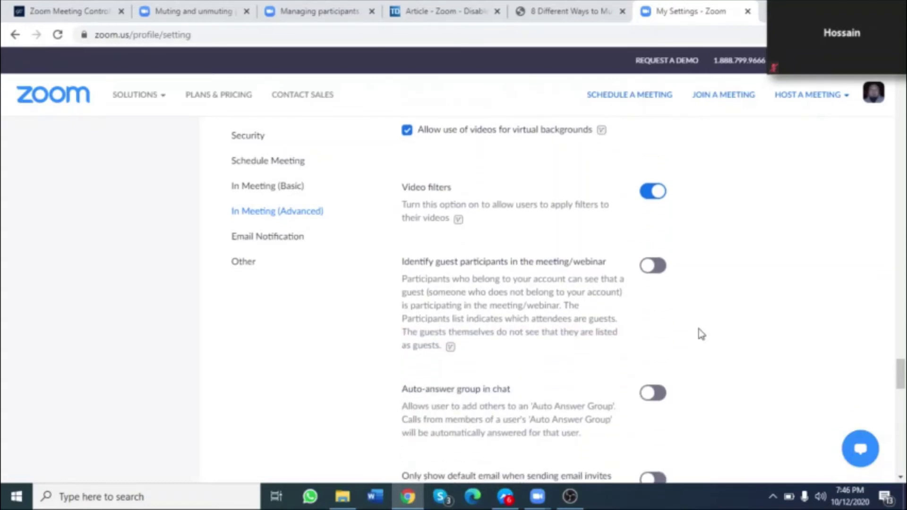
{"action": "scroll", "coordinate": [701, 333], "scroll_direction": "down", "scroll_amount": 1}
{"action": "scroll", "coordinate": [701, 333], "scroll_direction": "down", "scroll_amount": 1}
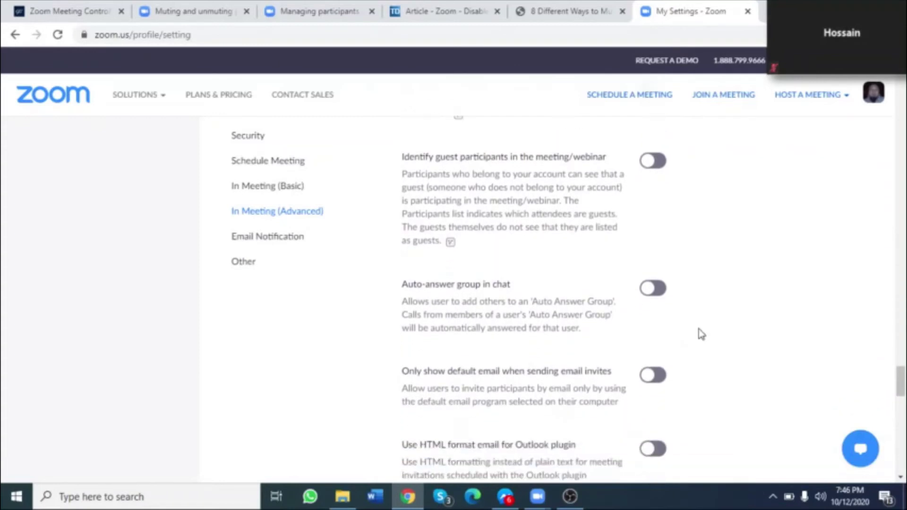
{"action": "scroll", "coordinate": [701, 334], "scroll_direction": "up", "scroll_amount": 1}
{"action": "scroll", "coordinate": [701, 333], "scroll_direction": "up", "scroll_amount": 1}
{"action": "scroll", "coordinate": [700, 333], "scroll_direction": "down", "scroll_amount": 8}
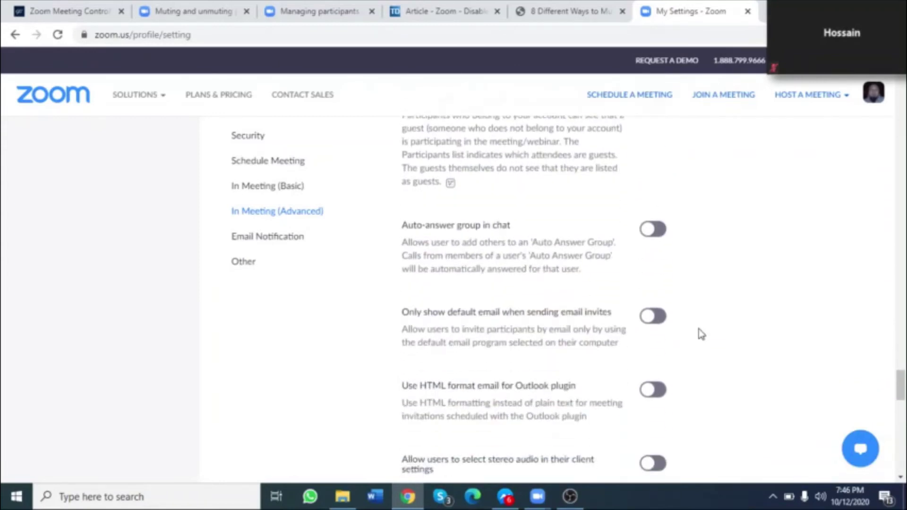
{"action": "scroll", "coordinate": [701, 333], "scroll_direction": "down", "scroll_amount": 10}
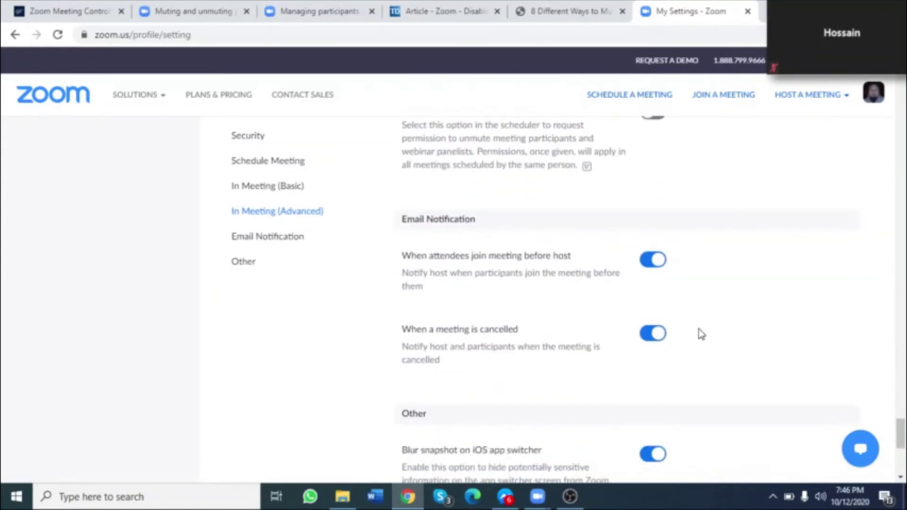
{"action": "scroll", "coordinate": [701, 333], "scroll_direction": "down", "scroll_amount": 3}
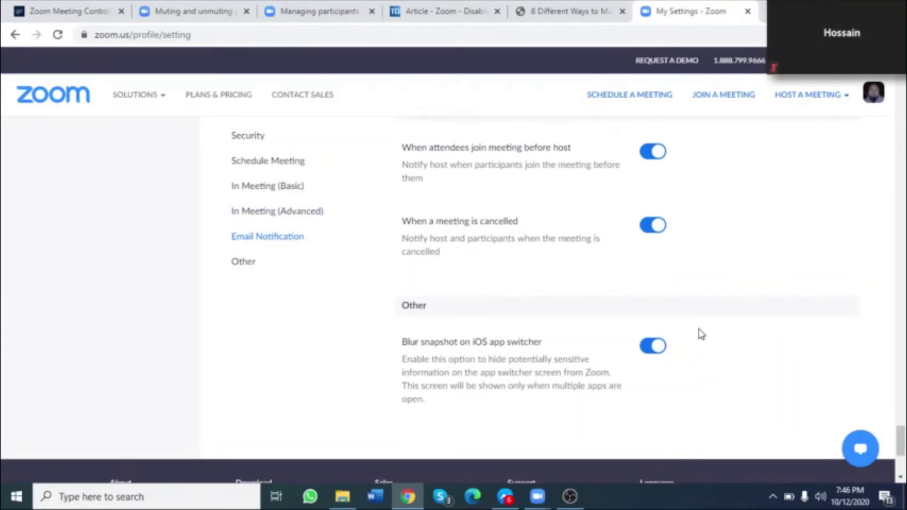
{"action": "scroll", "coordinate": [700, 333], "scroll_direction": "down", "scroll_amount": 5}
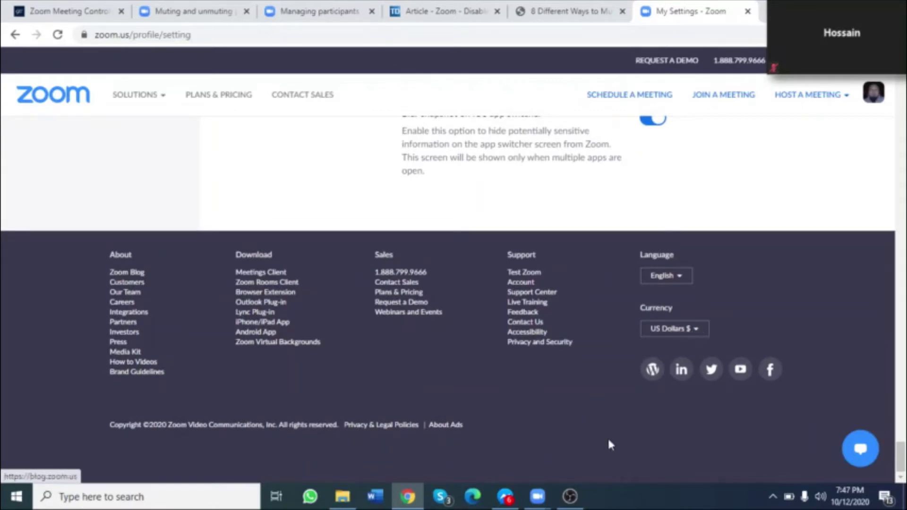
- Switch to the Zoom meeting window, restore its full view and open the participants list
{"action": "mouse_move", "coordinate": [542, 496]}
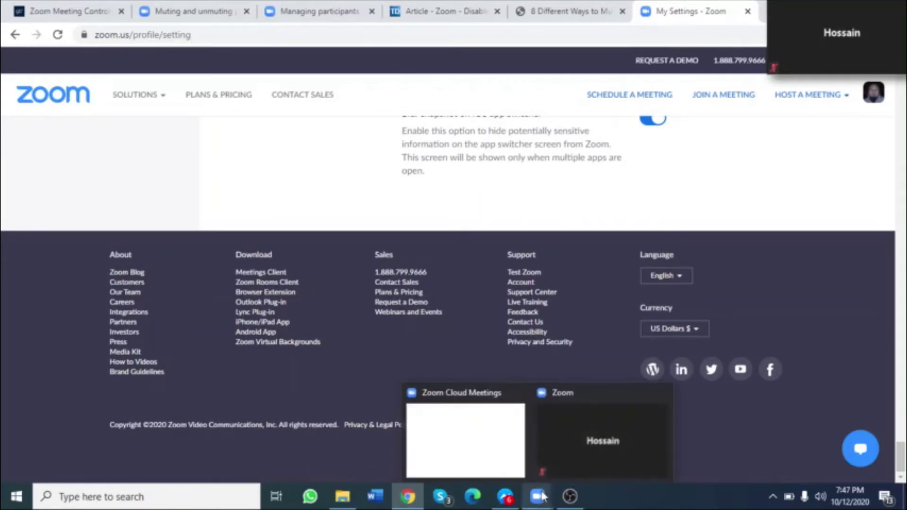
{"action": "left_click", "coordinate": [574, 445]}
{"action": "mouse_move", "coordinate": [789, 27]}
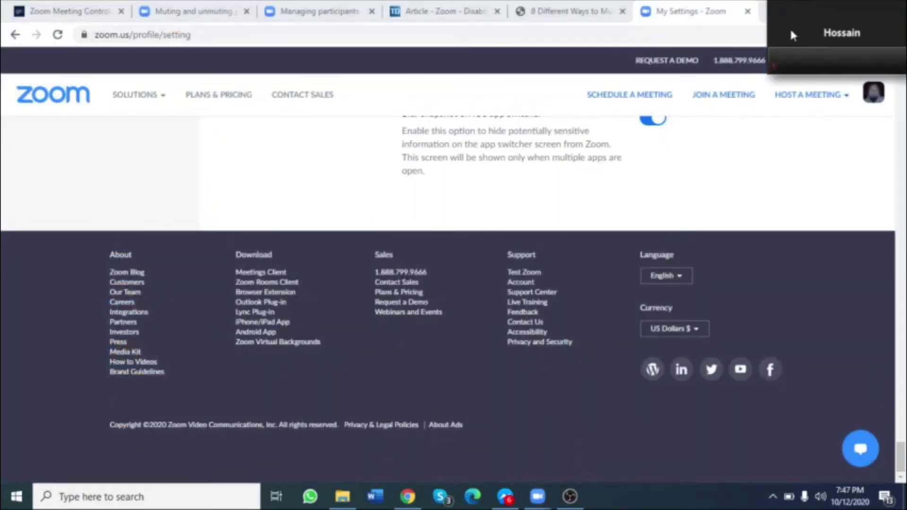
{"action": "left_click", "coordinate": [899, 60]}
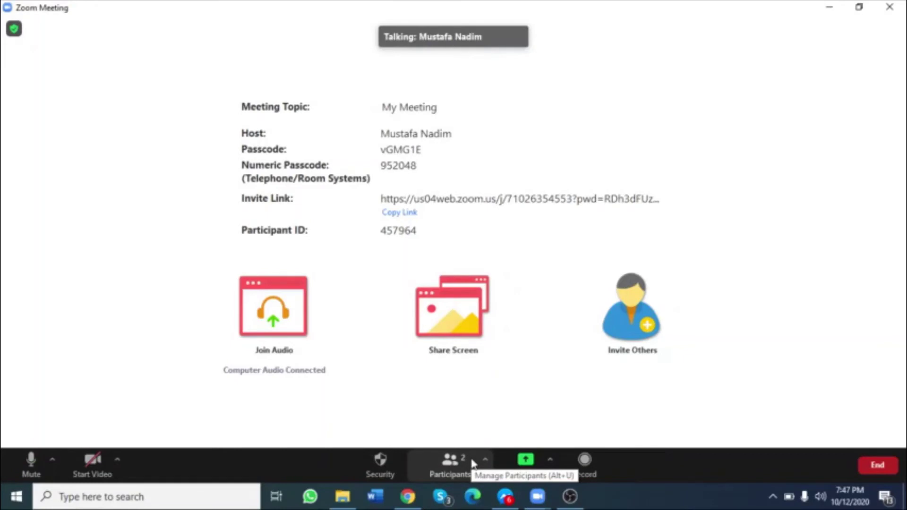
{"action": "mouse_move", "coordinate": [506, 397]}
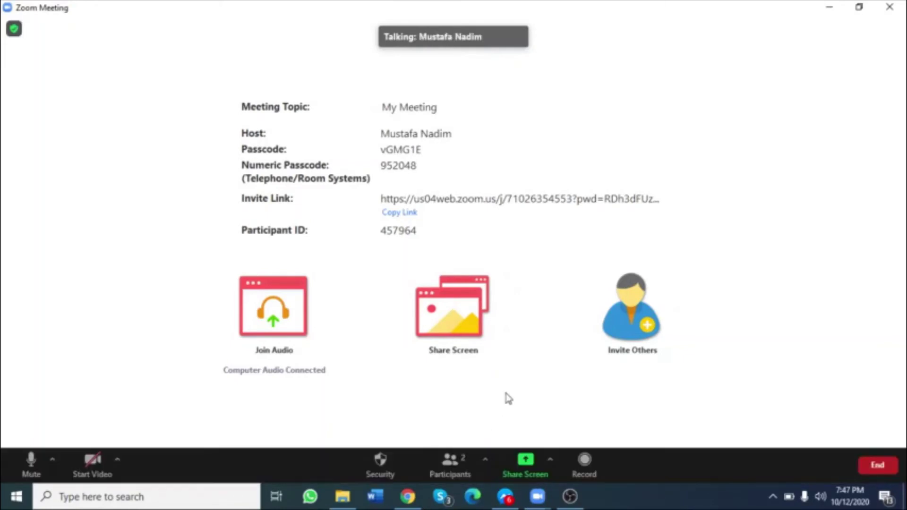
{"action": "left_click", "coordinate": [465, 463]}
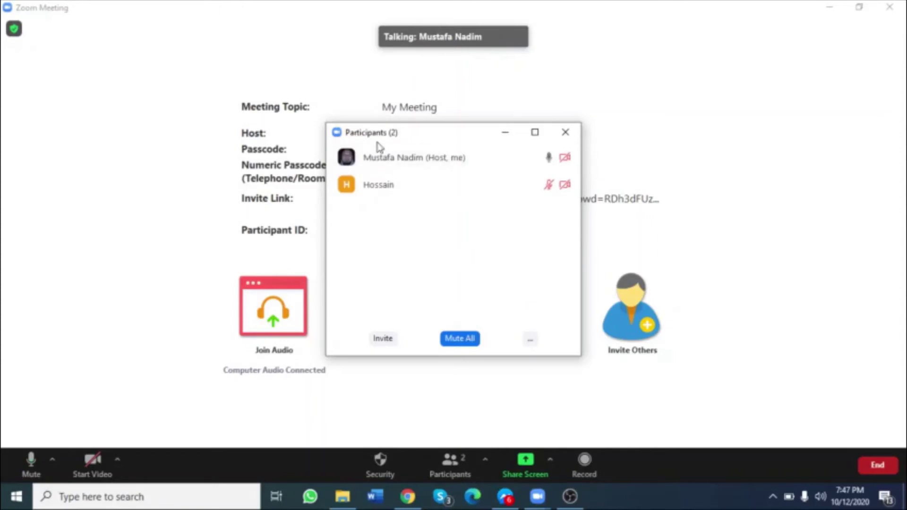
- Mute all current and new participants with Allow Participants to Unmute Themselves enabled
{"action": "mouse_move", "coordinate": [397, 150]}
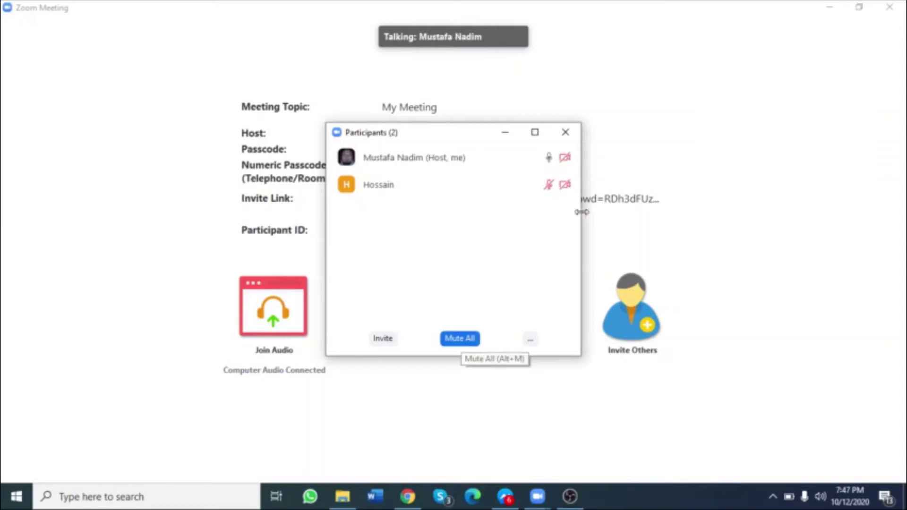
{"action": "left_click", "coordinate": [465, 343]}
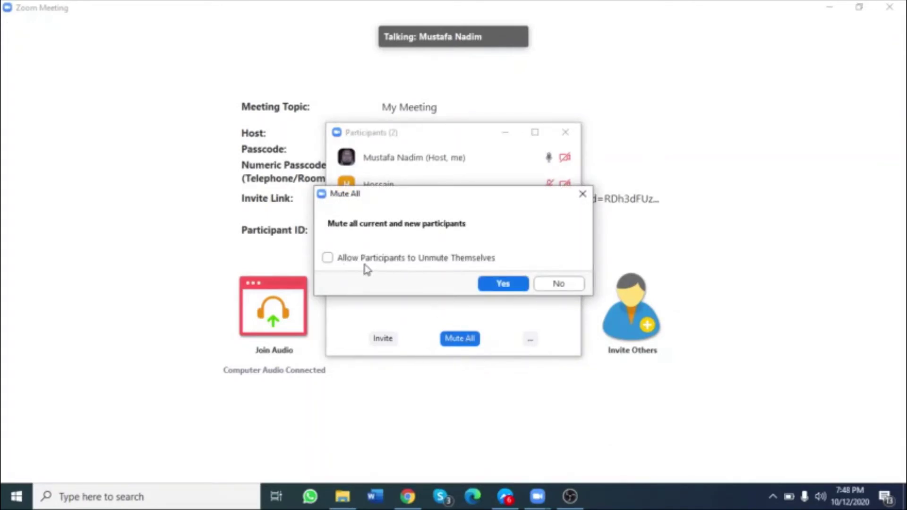
{"action": "left_click", "coordinate": [327, 258]}
{"action": "left_click", "coordinate": [502, 284]}
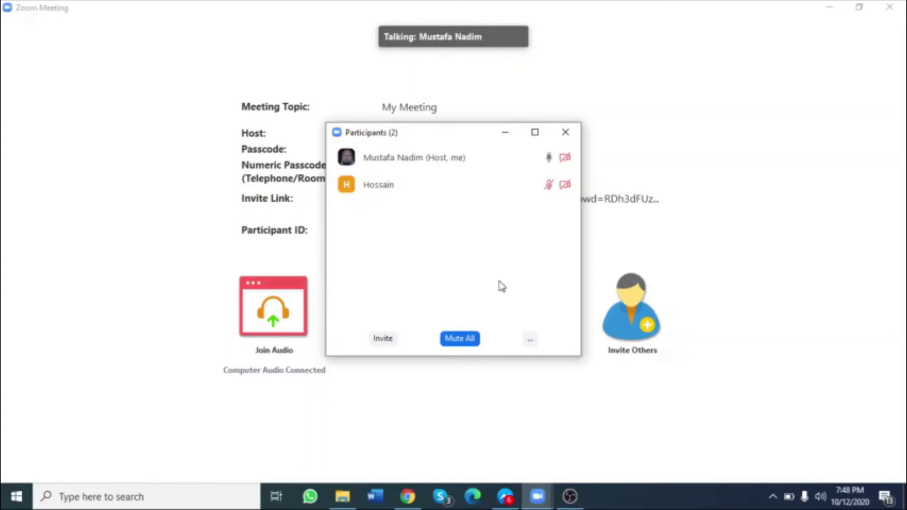
- Share the entire Screen with the meeting participants and switch to the OBS window
{"action": "mouse_move", "coordinate": [364, 16]}
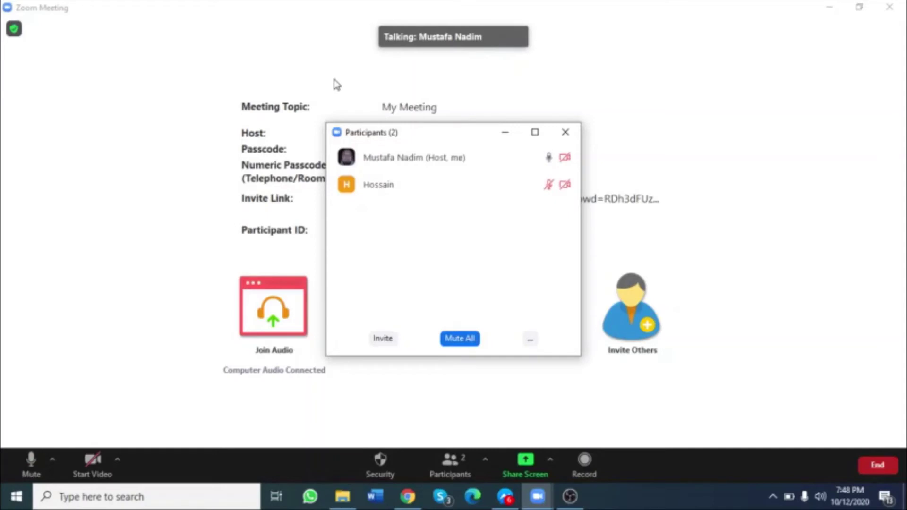
{"action": "left_click", "coordinate": [532, 469]}
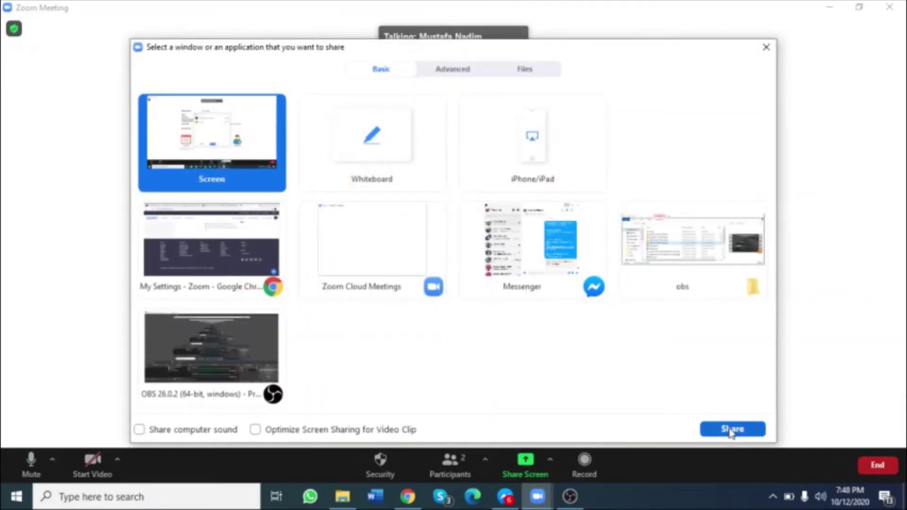
{"action": "left_click", "coordinate": [731, 430]}
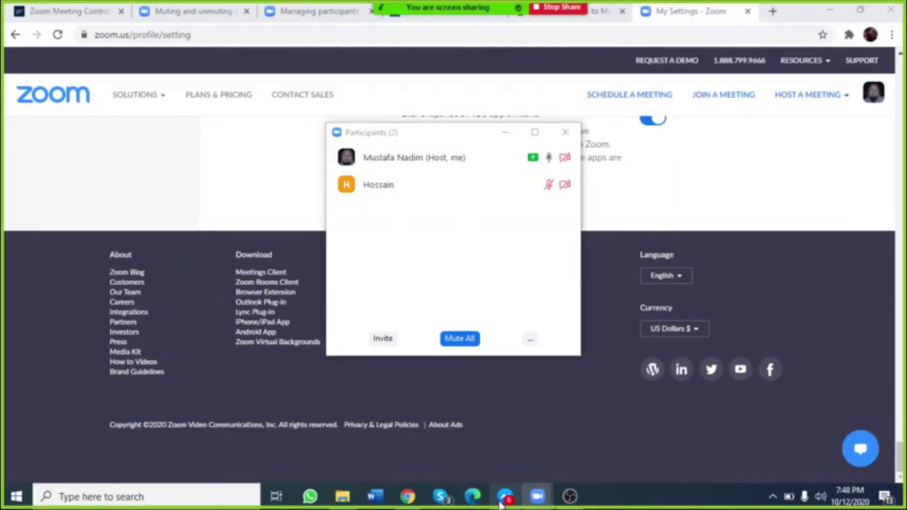
{"action": "mouse_move", "coordinate": [567, 501]}
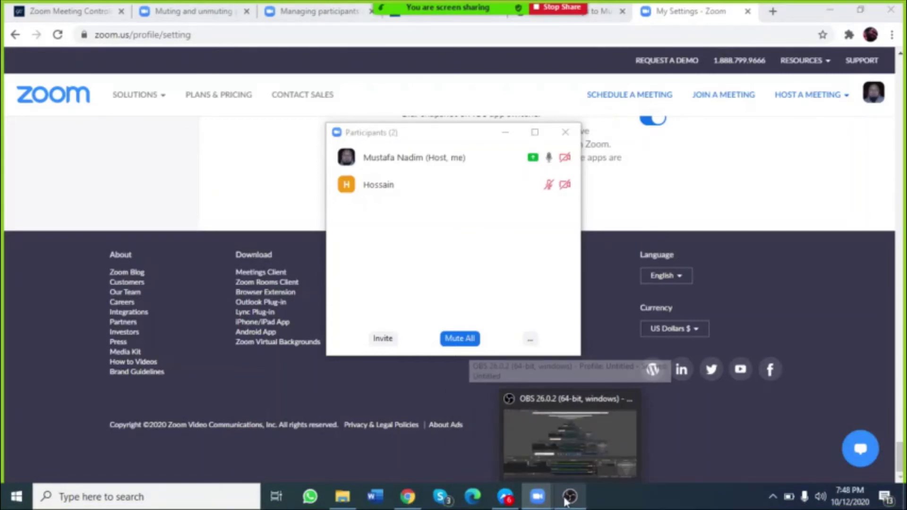
{"action": "left_click", "coordinate": [567, 502]}
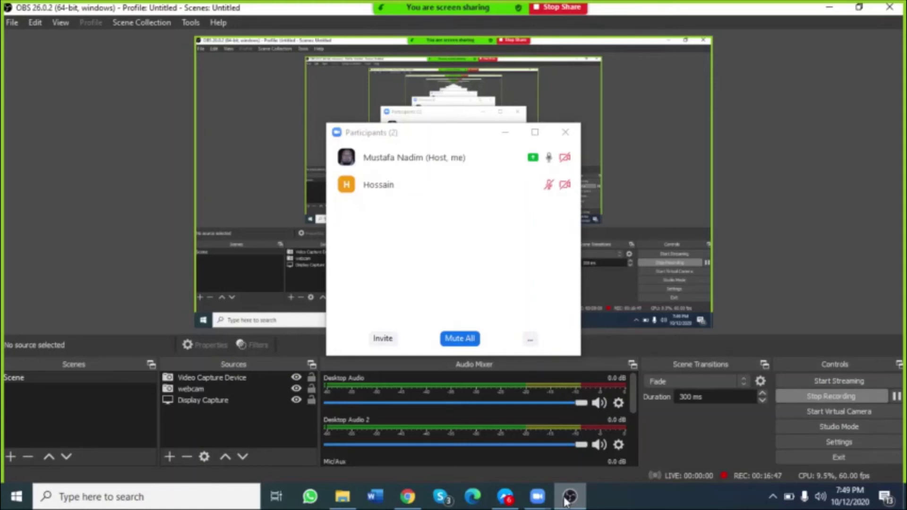
- Bring up the participants list from the meeting controls while sharing the screen, and close it after checking it
{"action": "left_click", "coordinate": [505, 134]}
{"action": "left_click", "coordinate": [330, 6]}
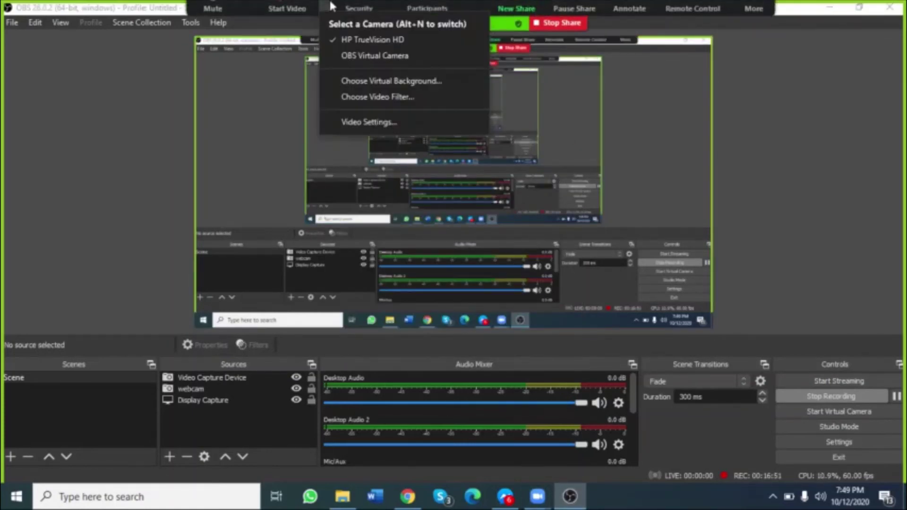
{"action": "left_click", "coordinate": [158, 90]}
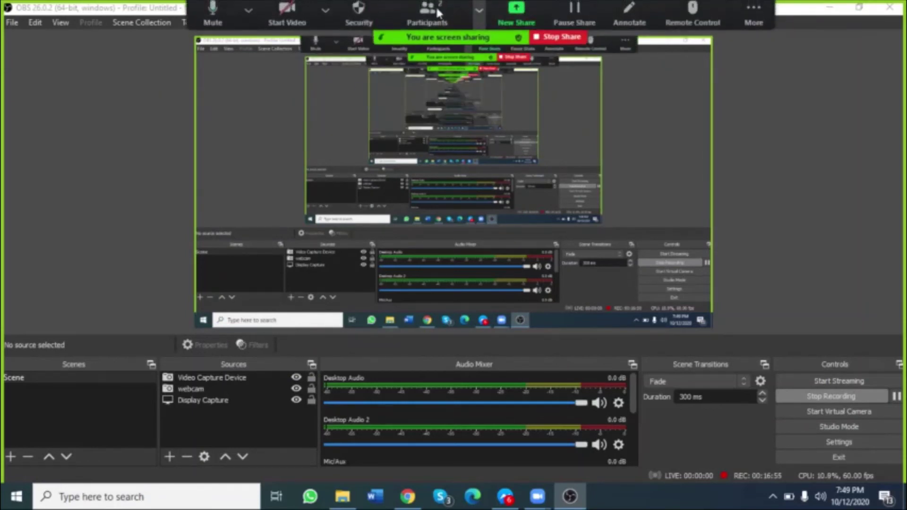
{"action": "left_click", "coordinate": [427, 16]}
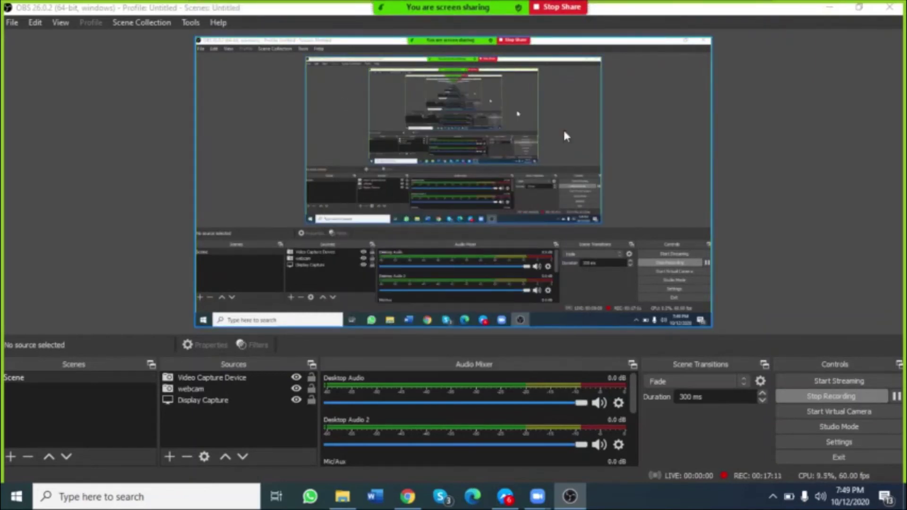
{"action": "mouse_move", "coordinate": [450, 3]}
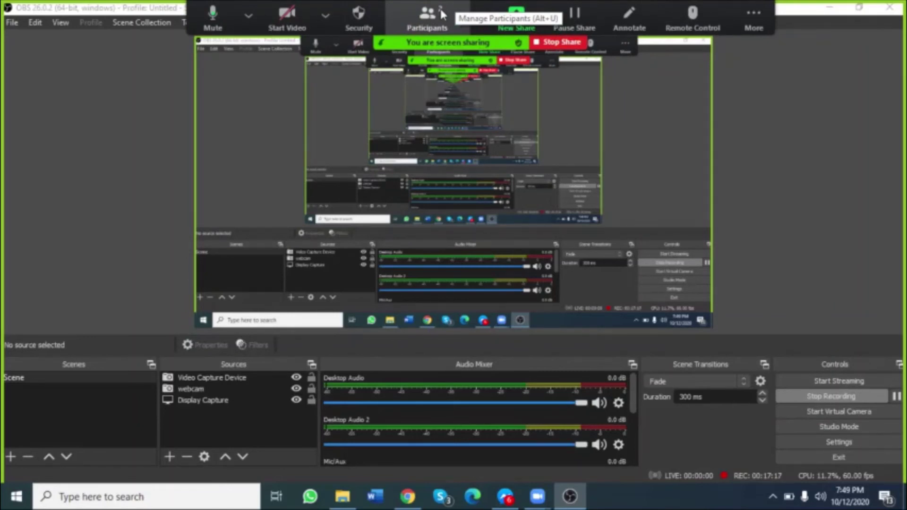
{"action": "left_click", "coordinate": [441, 14]}
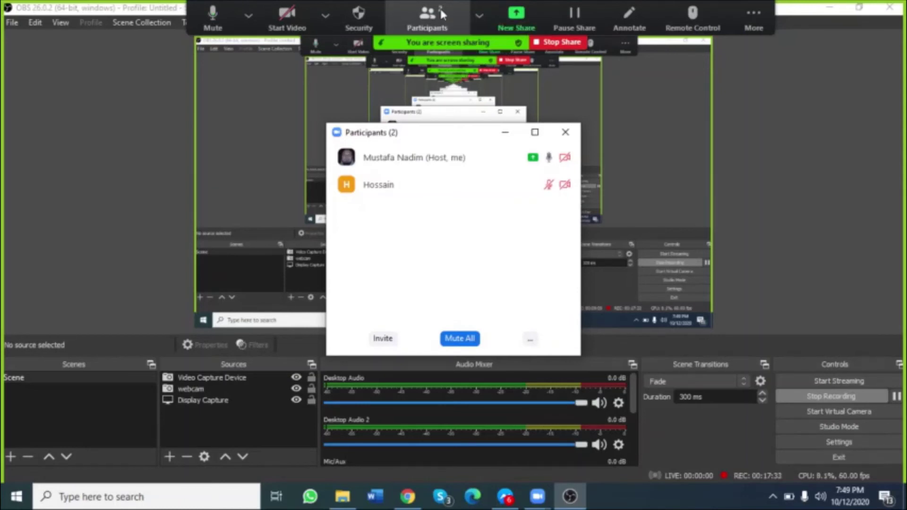
{"action": "left_click", "coordinate": [565, 132]}
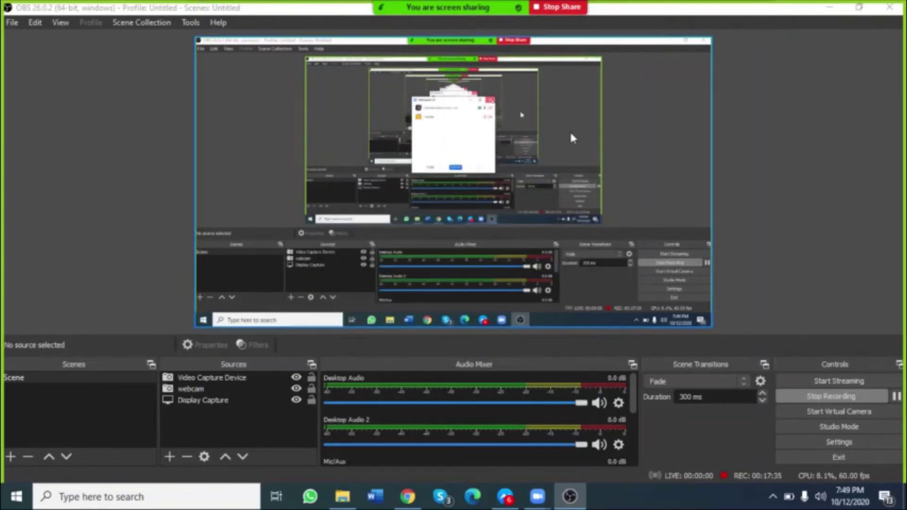
- Open the Rename dialog for the other participant from the participants list and cancel it without changing the name
{"action": "mouse_move", "coordinate": [400, 13]}
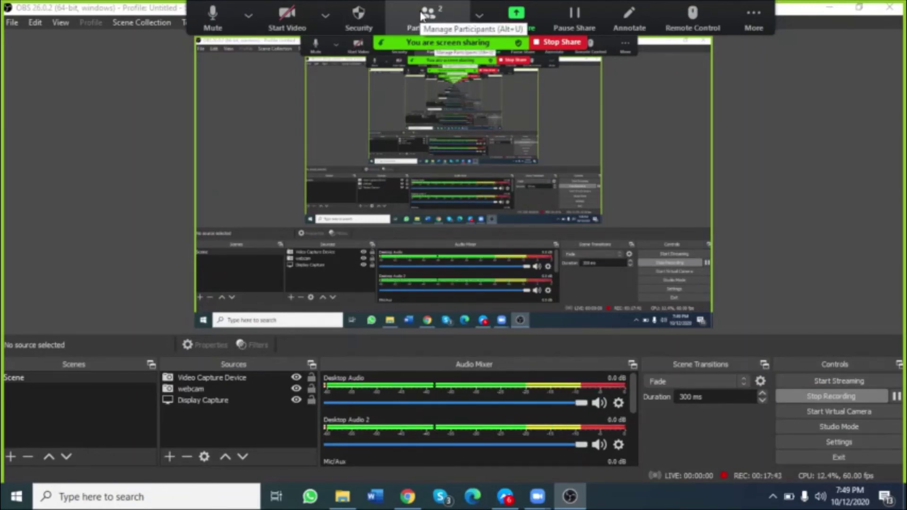
{"action": "left_click", "coordinate": [422, 16]}
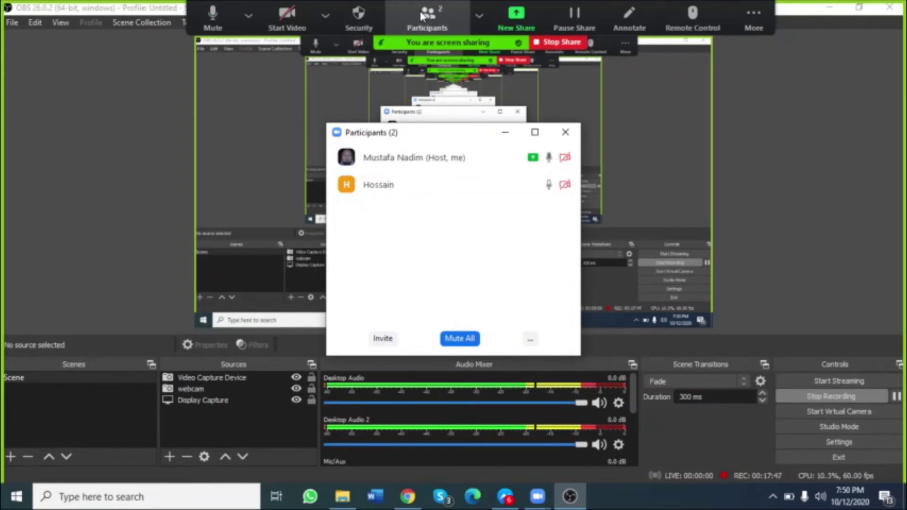
{"action": "mouse_move", "coordinate": [551, 172]}
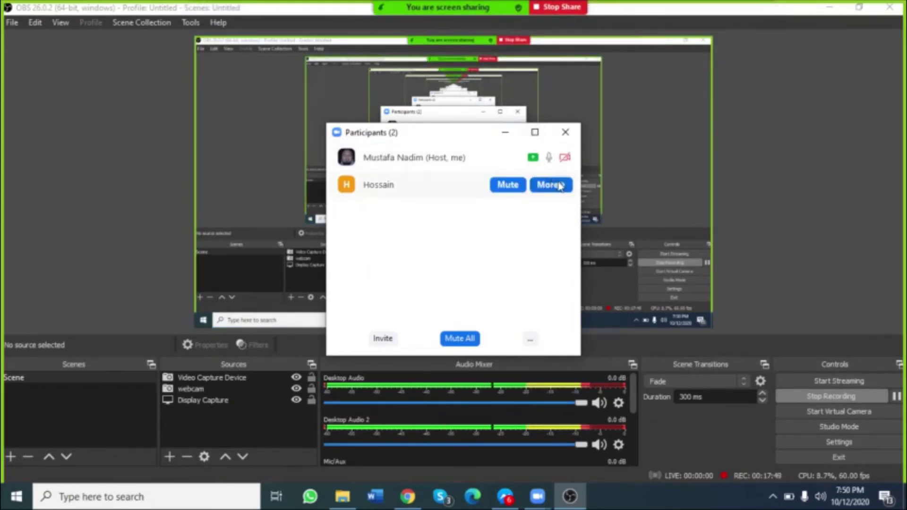
{"action": "left_click", "coordinate": [560, 186]}
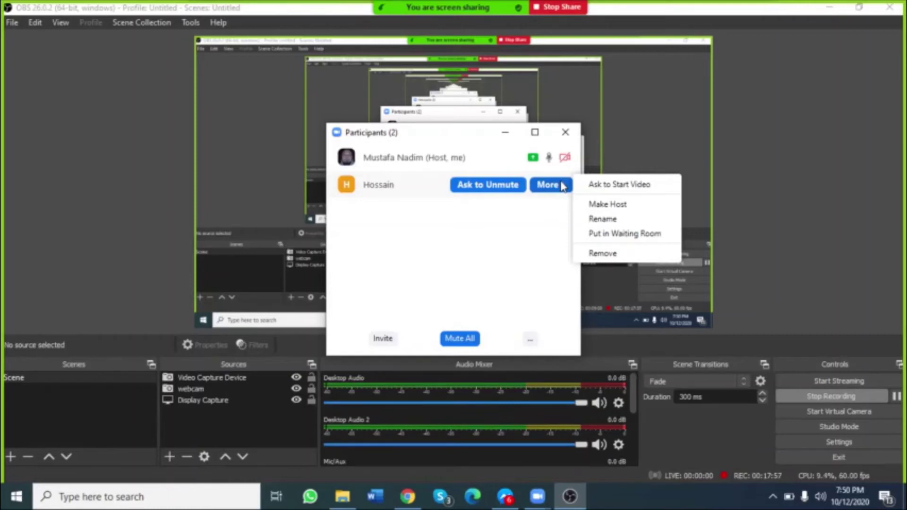
{"action": "left_click", "coordinate": [616, 219]}
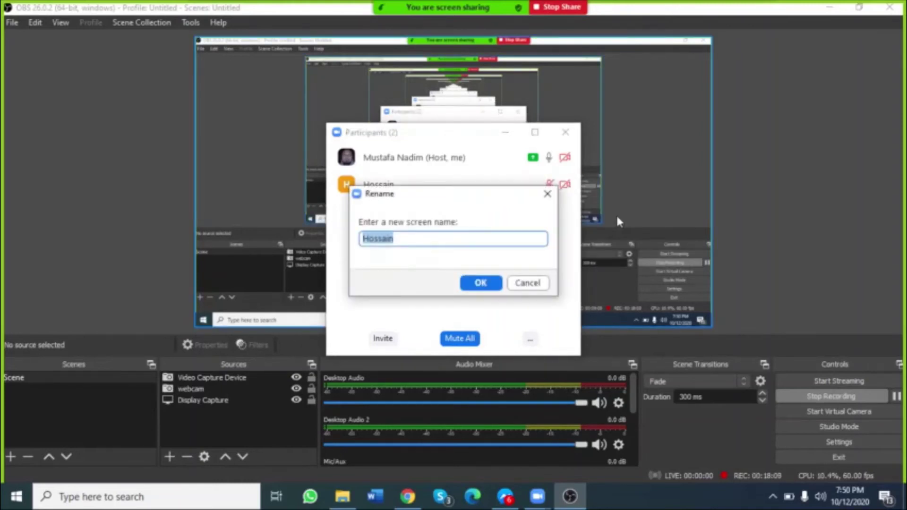
{"action": "left_click", "coordinate": [538, 282]}
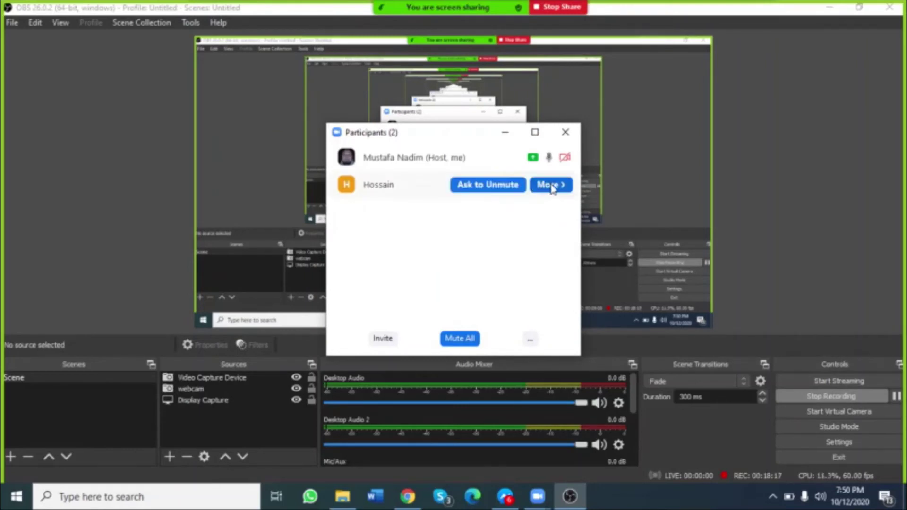
- Review the host's additional actions for the other participant, down to Remove, and close the participants list
{"action": "left_click", "coordinate": [550, 187]}
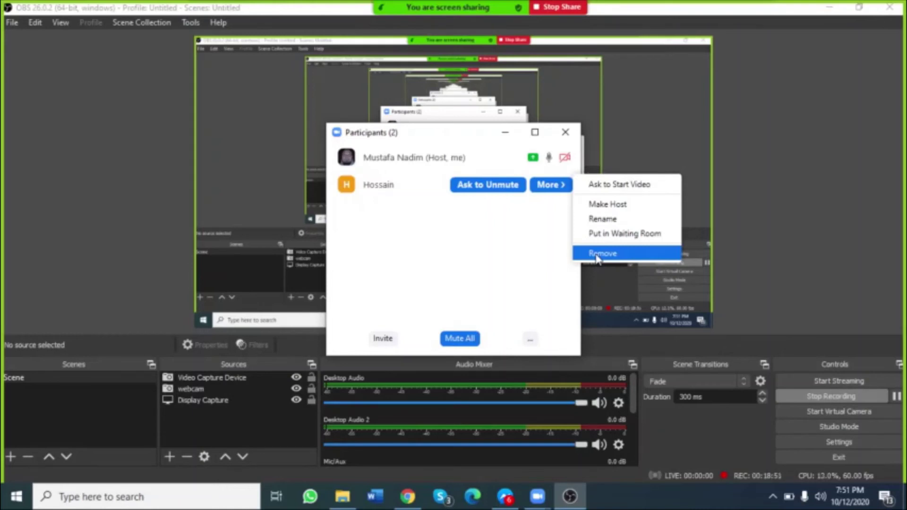
{"action": "left_click", "coordinate": [566, 134]}
{"action": "left_click", "coordinate": [566, 135]}
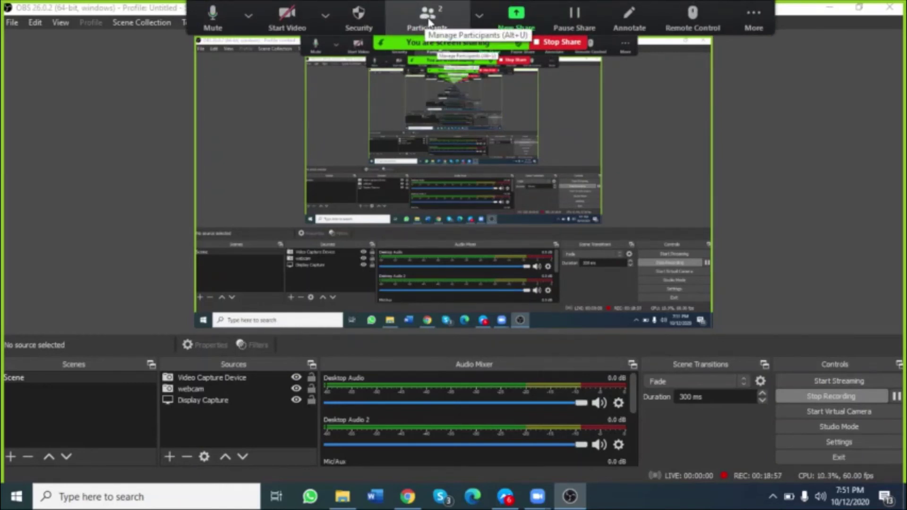
{"action": "left_click", "coordinate": [430, 23]}
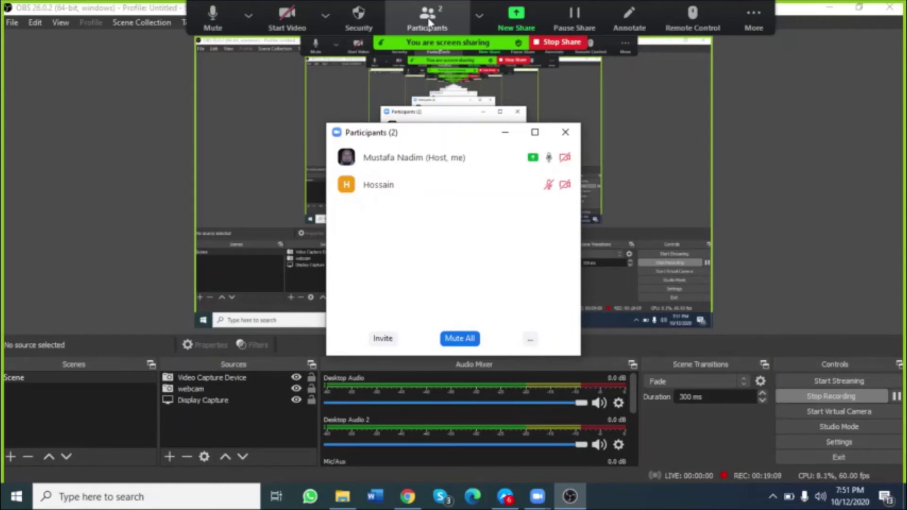
{"action": "left_click", "coordinate": [564, 133]}
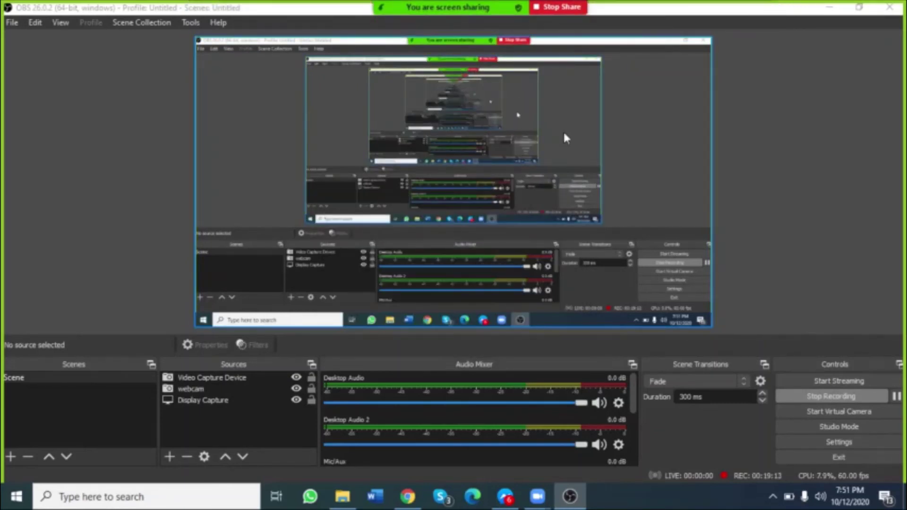
- Mute all current and new participants with Allow Participants to Unmute Themselves disabled
{"action": "mouse_move", "coordinate": [463, 22]}
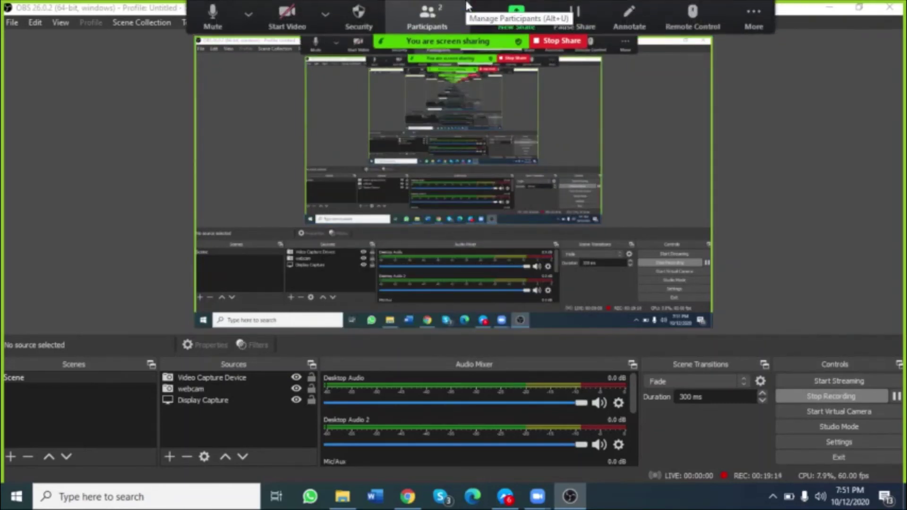
{"action": "left_click", "coordinate": [443, 18]}
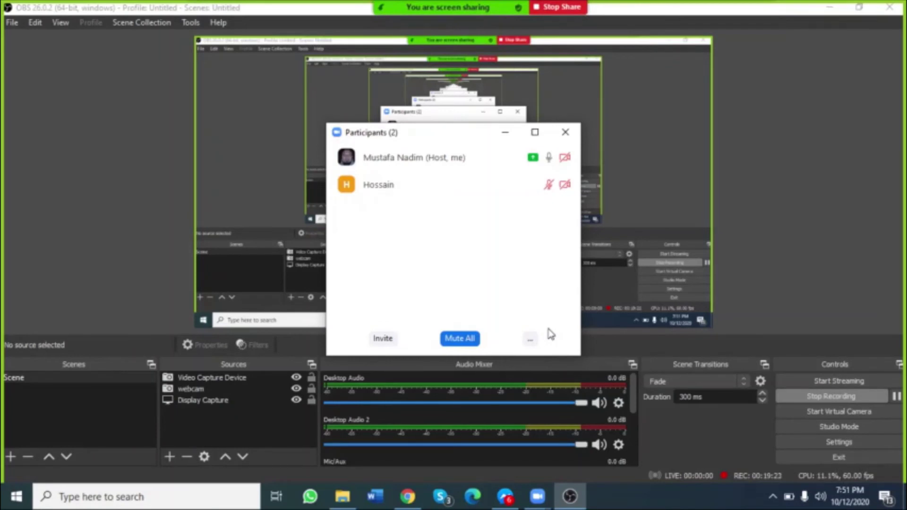
{"action": "left_click", "coordinate": [459, 338]}
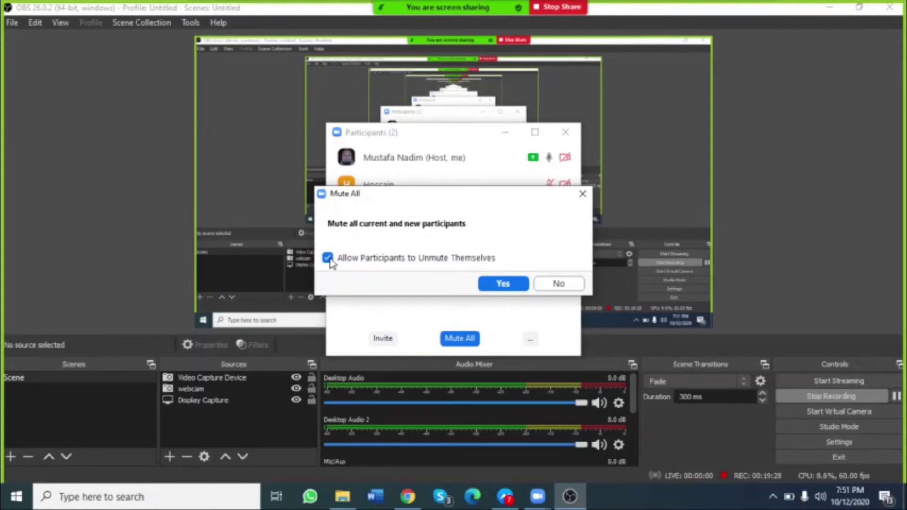
{"action": "left_click", "coordinate": [327, 257]}
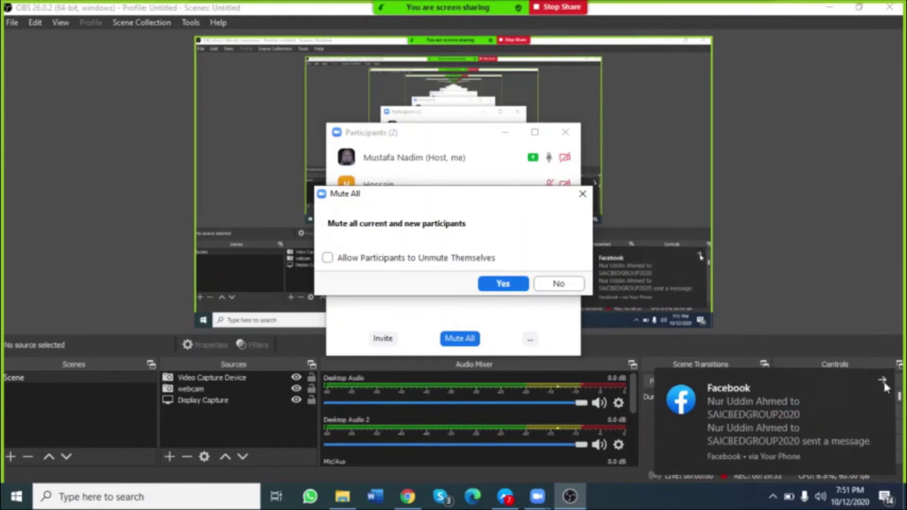
{"action": "left_click", "coordinate": [883, 379]}
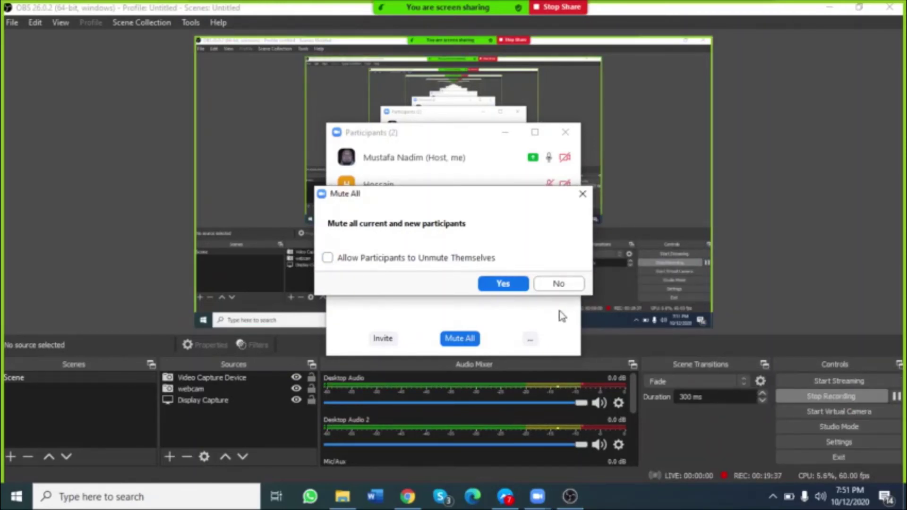
{"action": "left_click", "coordinate": [502, 283]}
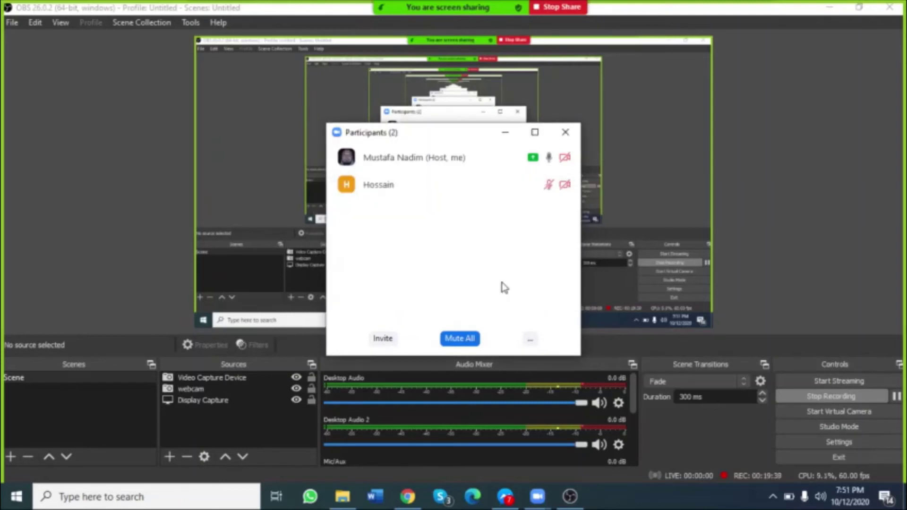
- Review the additional meeting-wide participant options, such as renaming, join sounds, waiting room and meeting lock, and close the participants list
{"action": "left_click", "coordinate": [530, 341]}
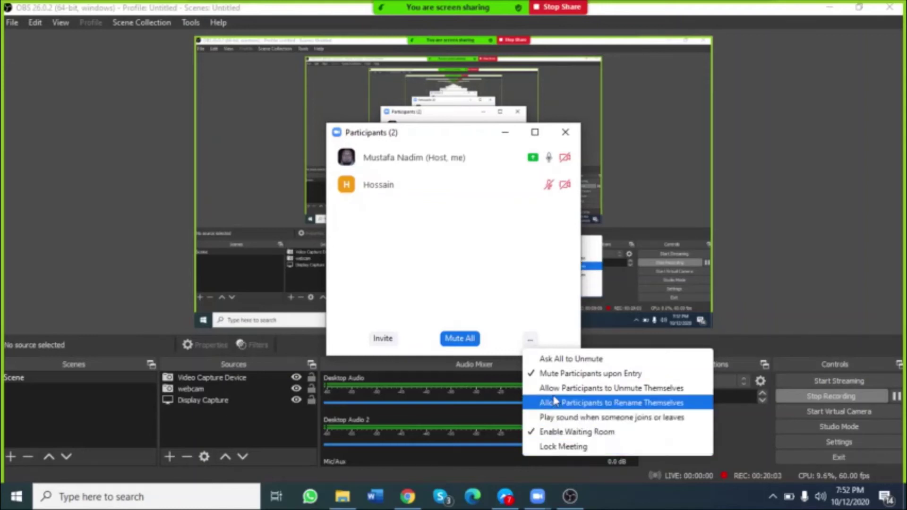
{"action": "left_click", "coordinate": [508, 246]}
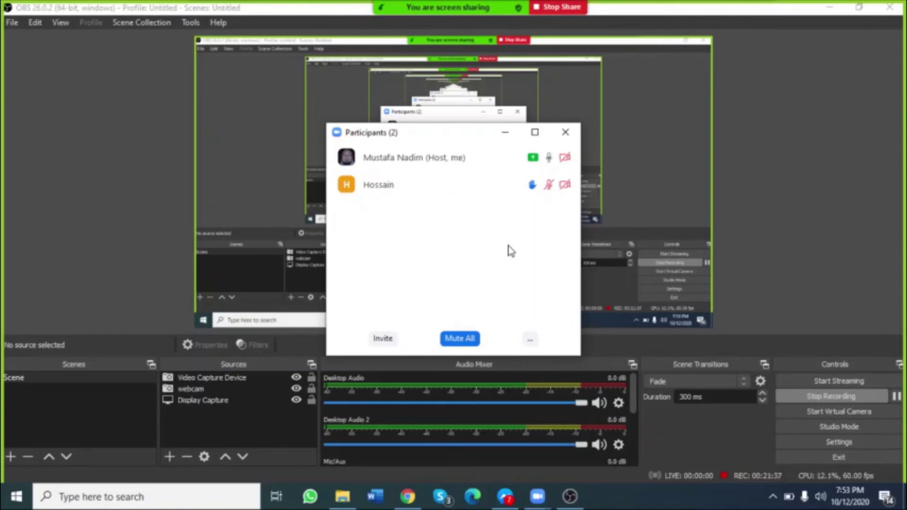
{"action": "mouse_move", "coordinate": [427, 14]}
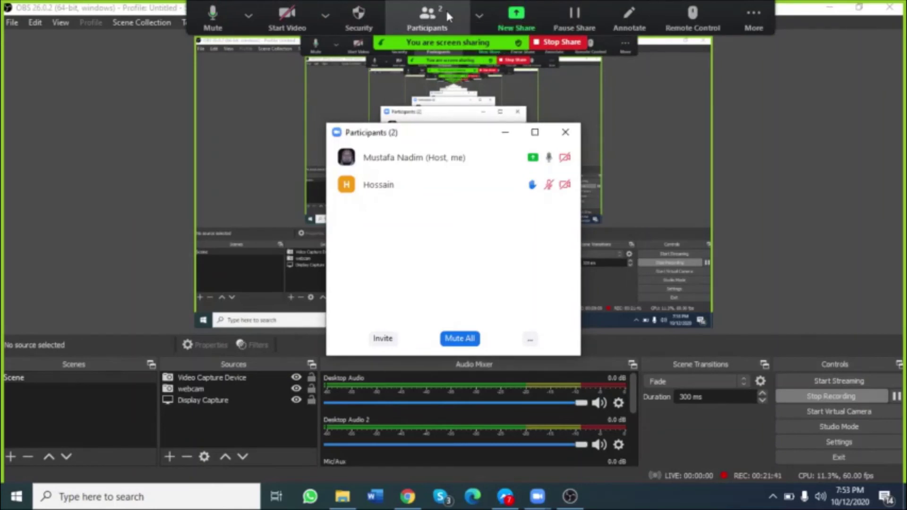
{"action": "left_click", "coordinate": [566, 132]}
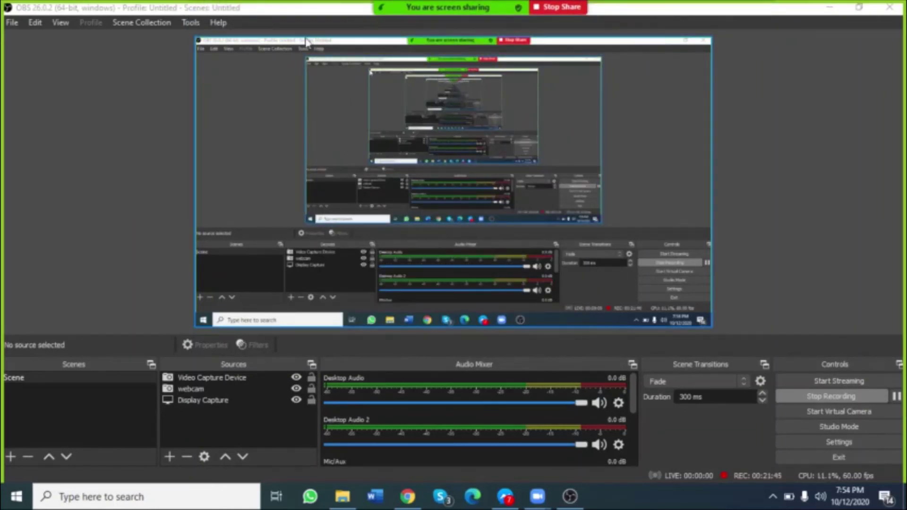
- Mute the other participant and lower their raised hand in the participants list
{"action": "left_click", "coordinate": [418, 21]}
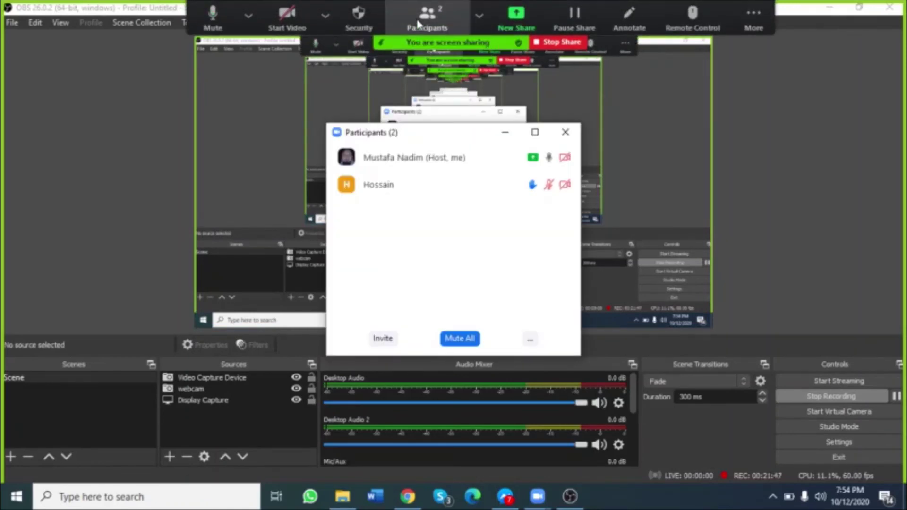
{"action": "mouse_move", "coordinate": [523, 196]}
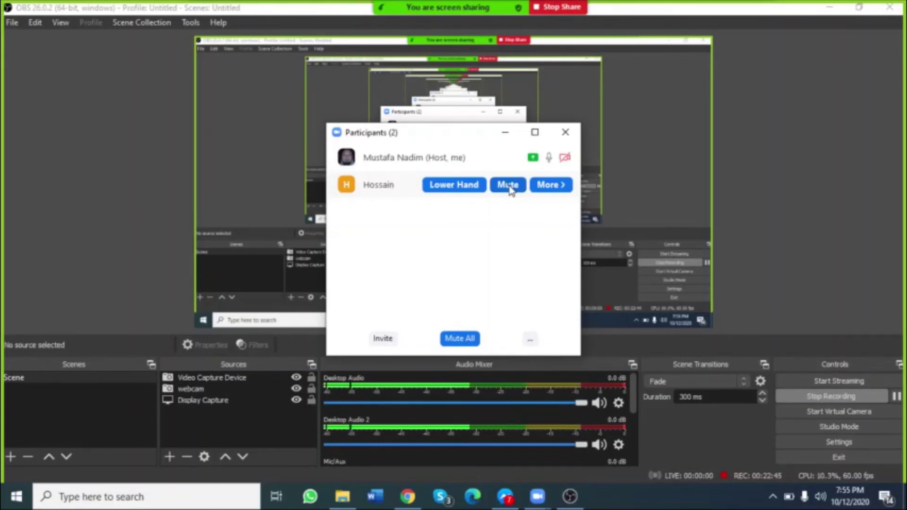
{"action": "left_click", "coordinate": [508, 185]}
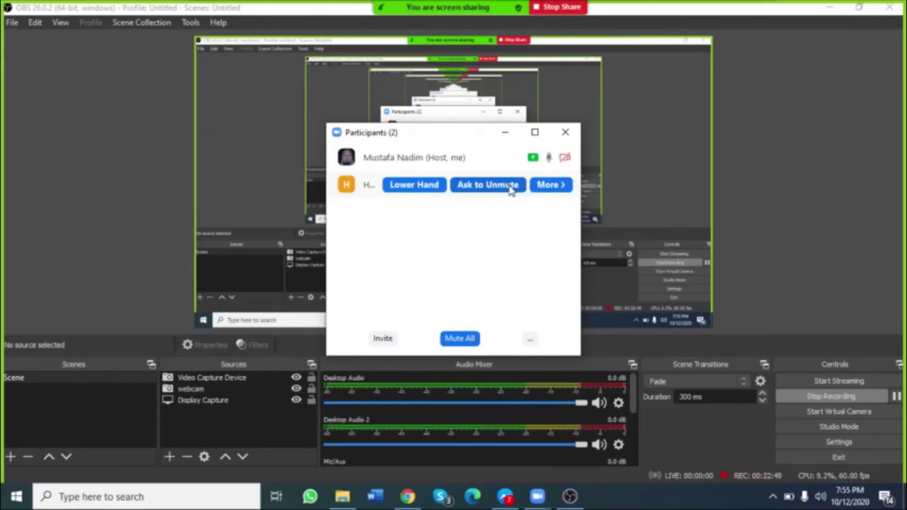
{"action": "left_click", "coordinate": [411, 186]}
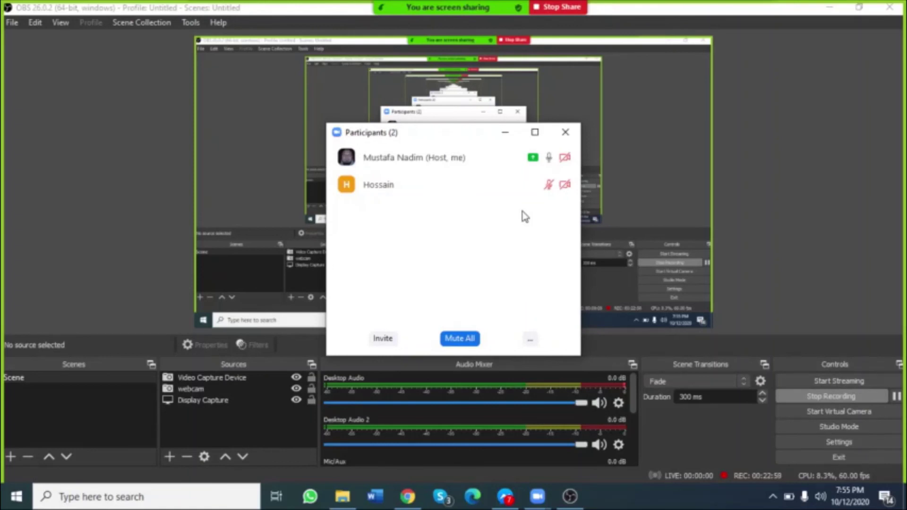
{"action": "mouse_move", "coordinate": [515, 191]}
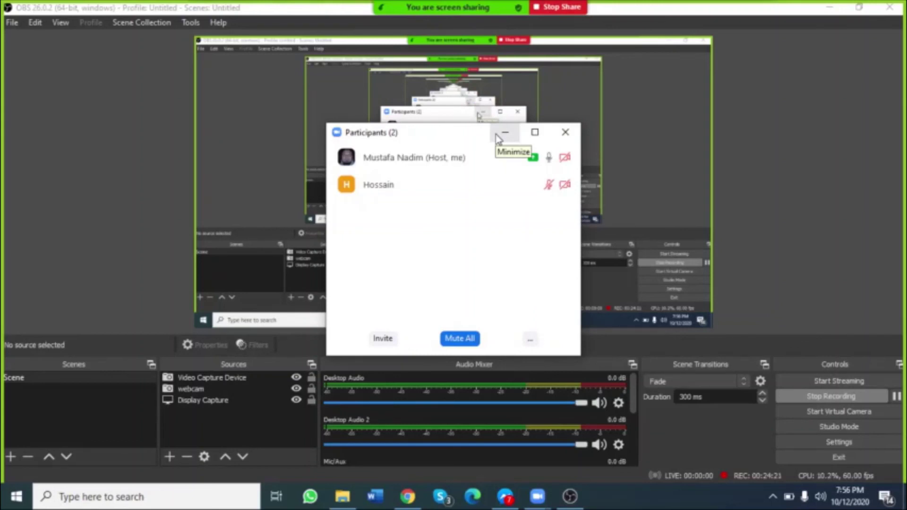
{"action": "left_click", "coordinate": [565, 133]}
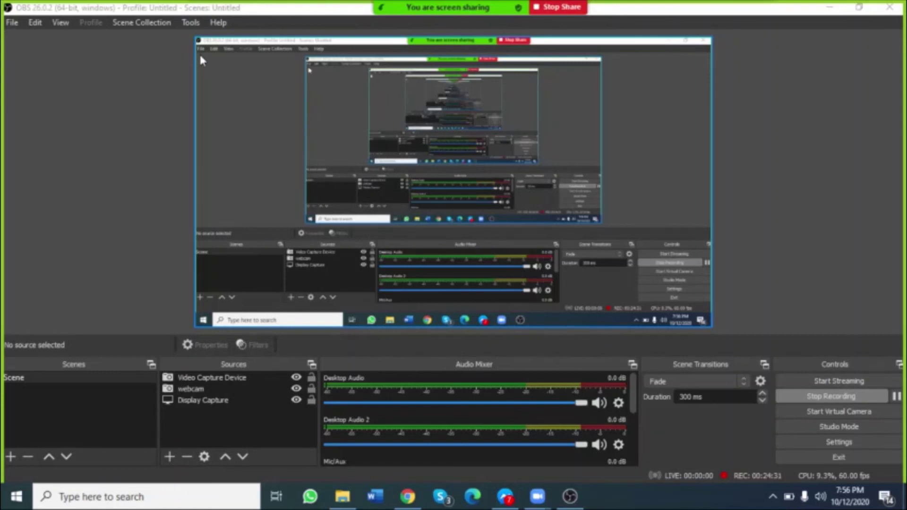
- Check the participants list once more during the screen share and close it
{"action": "mouse_move", "coordinate": [437, 9]}
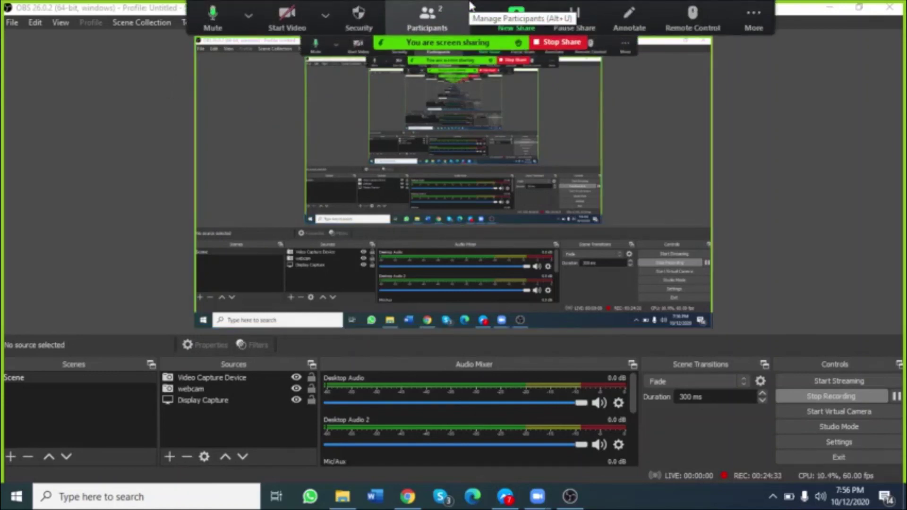
{"action": "left_click", "coordinate": [438, 10]}
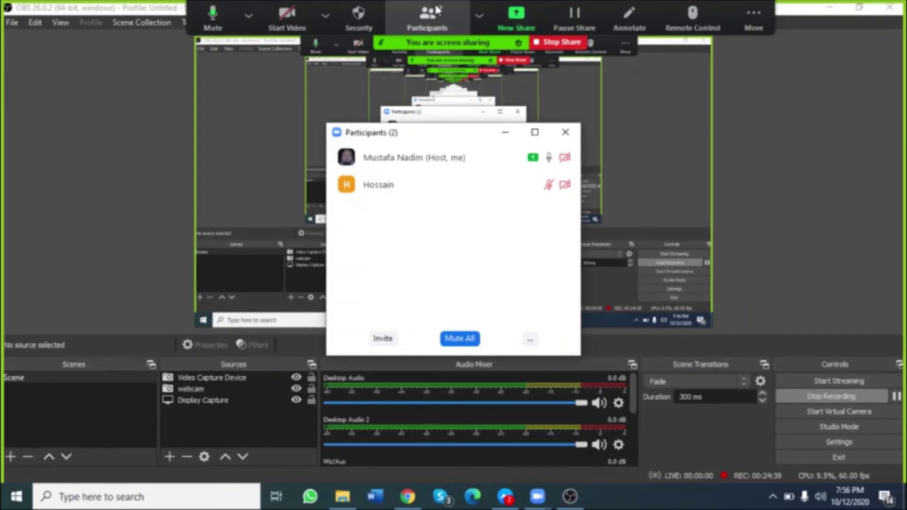
{"action": "left_click", "coordinate": [564, 133]}
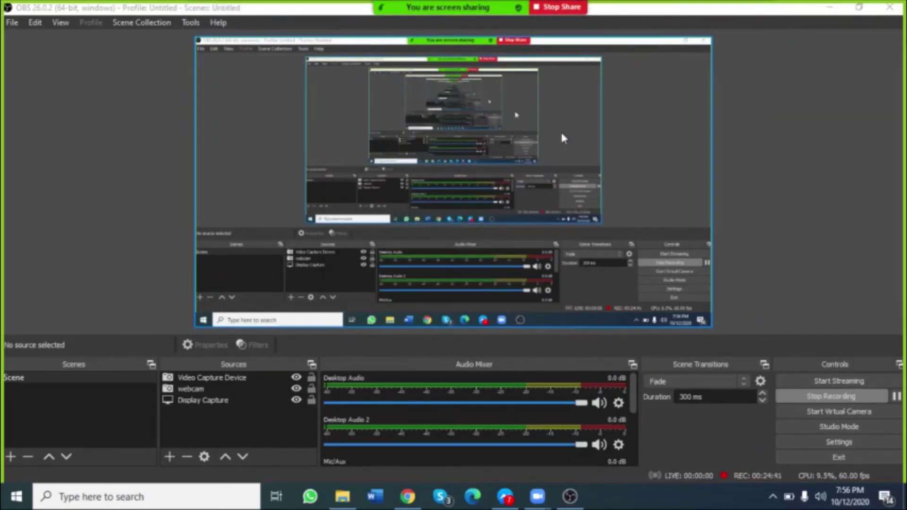
- Enable Allow Participants to Unmute Themselves for the meeting, check that the option is set, and close the participants list
{"action": "left_click", "coordinate": [413, 5]}
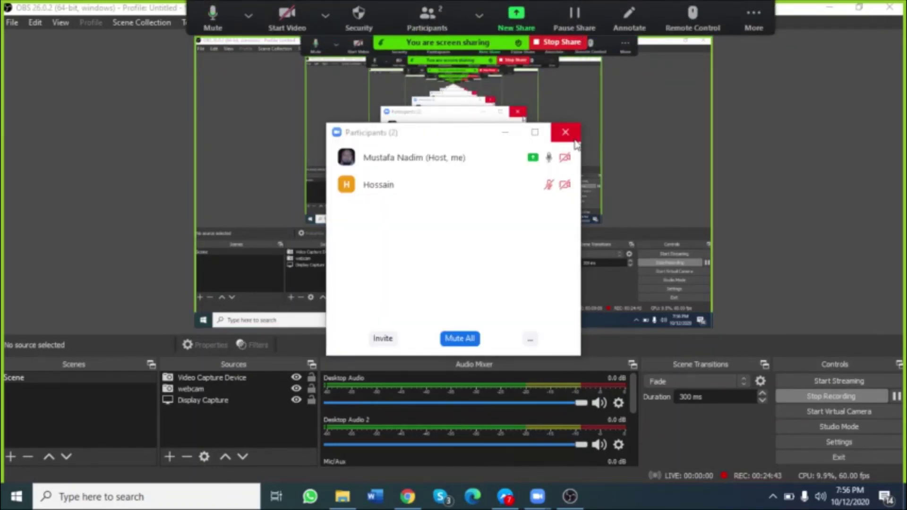
{"action": "left_click", "coordinate": [566, 132]}
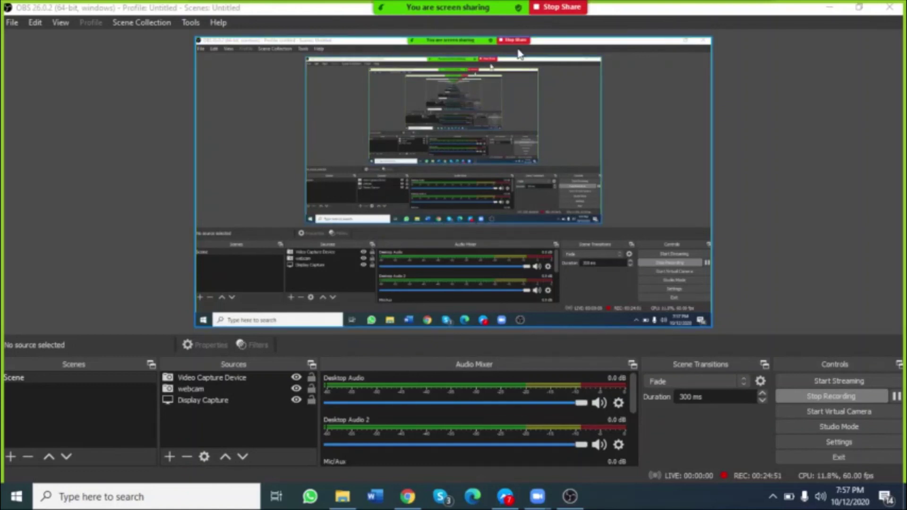
{"action": "mouse_move", "coordinate": [431, 6]}
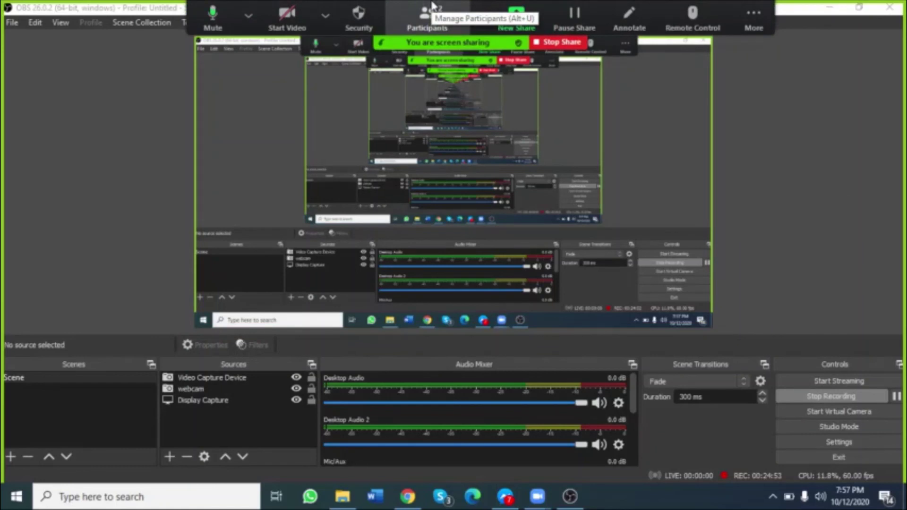
{"action": "left_click", "coordinate": [431, 6]}
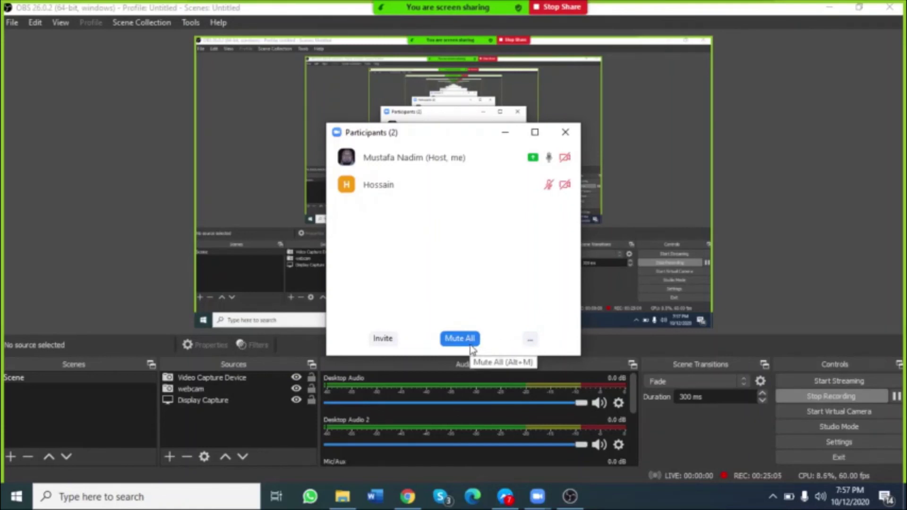
{"action": "left_click", "coordinate": [528, 346]}
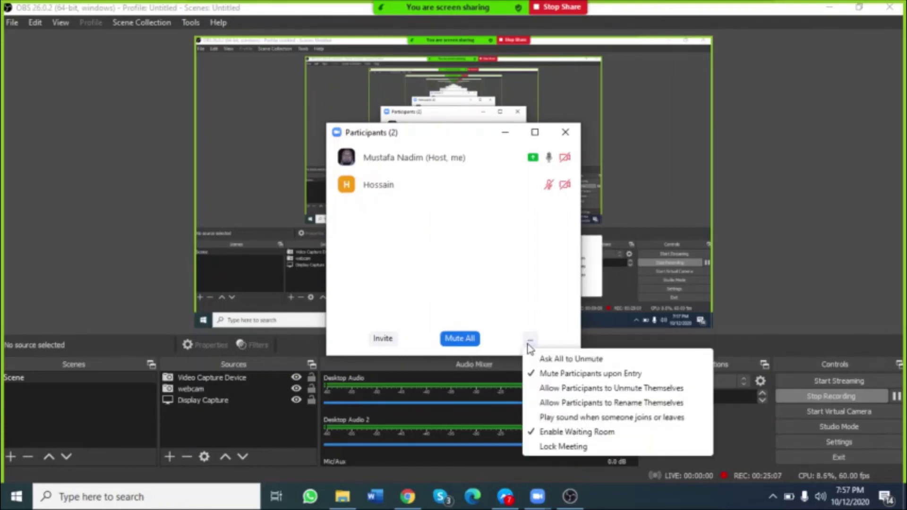
{"action": "left_click", "coordinate": [545, 389]}
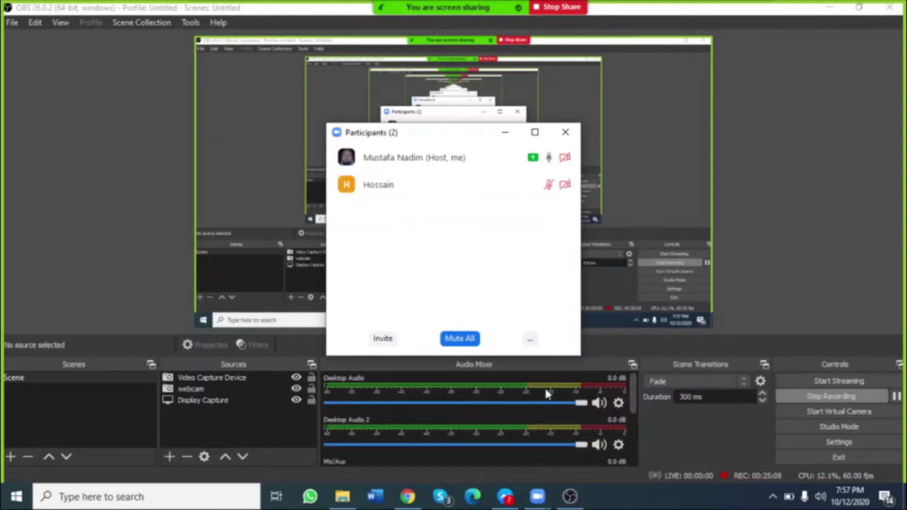
{"action": "left_click", "coordinate": [530, 345]}
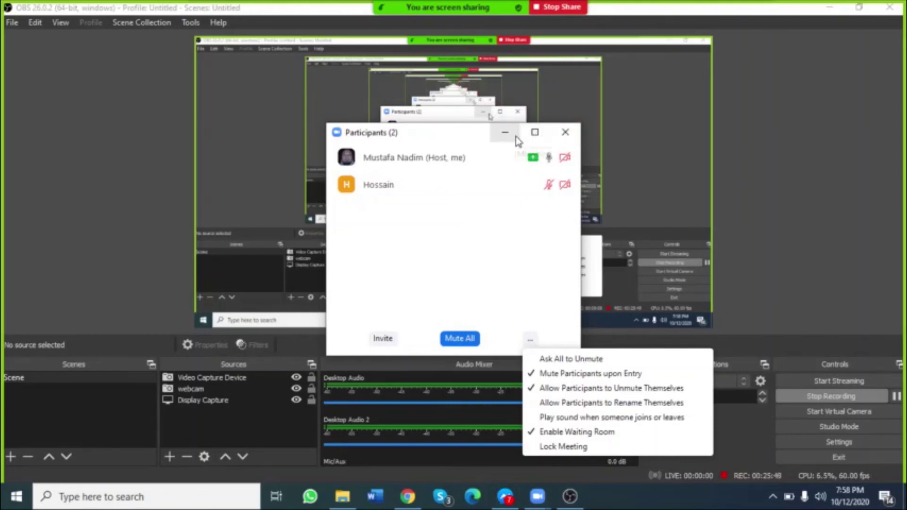
{"action": "left_click", "coordinate": [577, 139]}
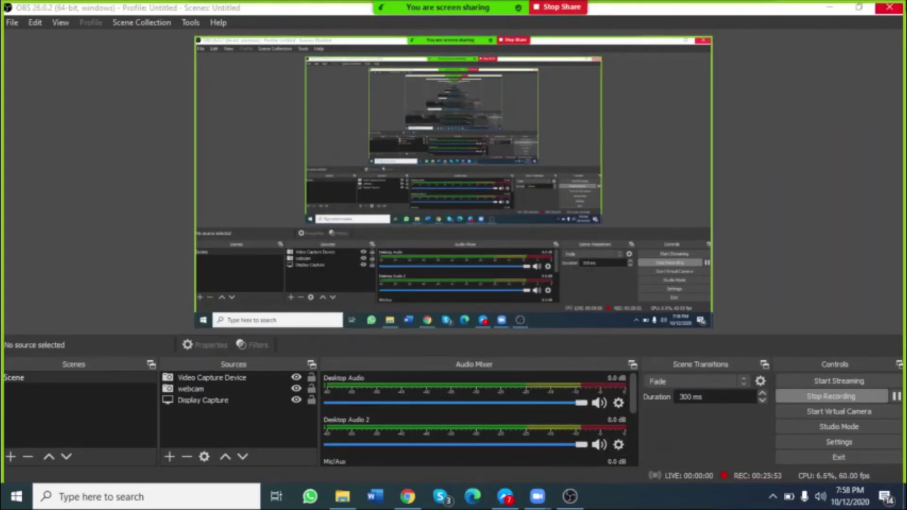
{"action": "left_click", "coordinate": [894, 9]}
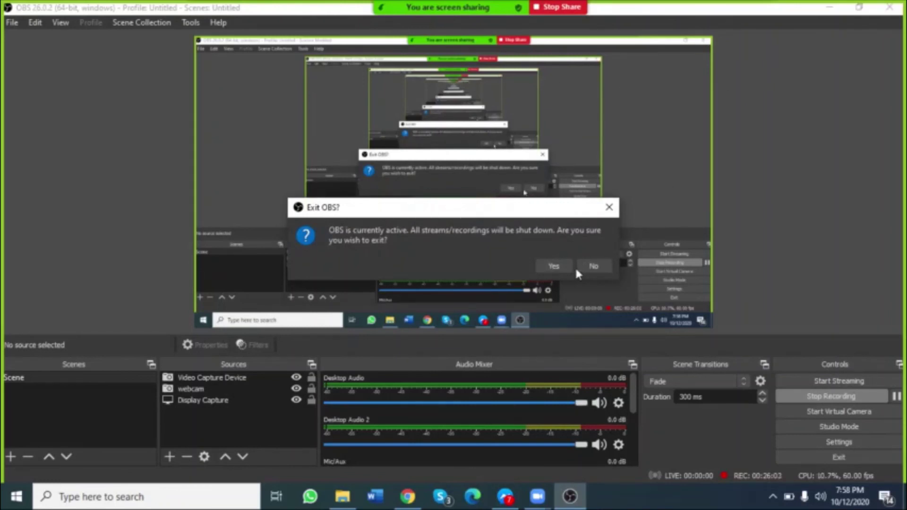
{"action": "left_click", "coordinate": [592, 266]}
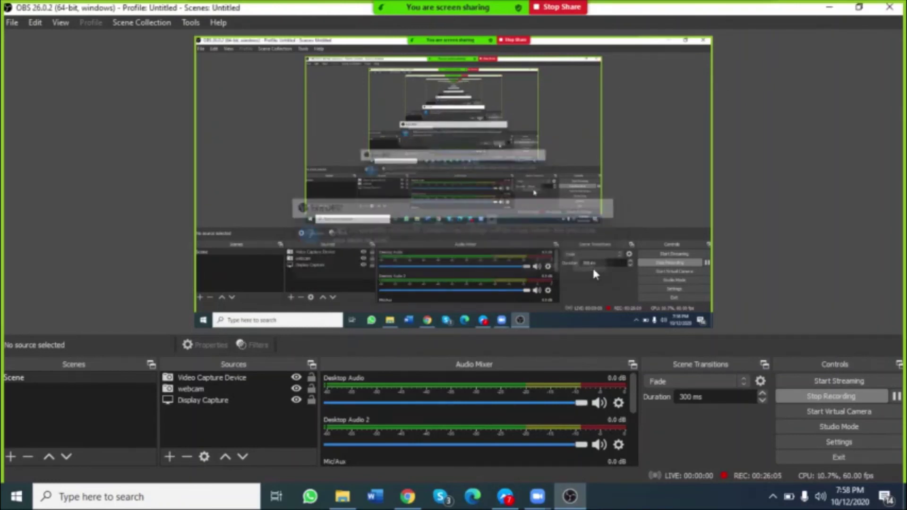